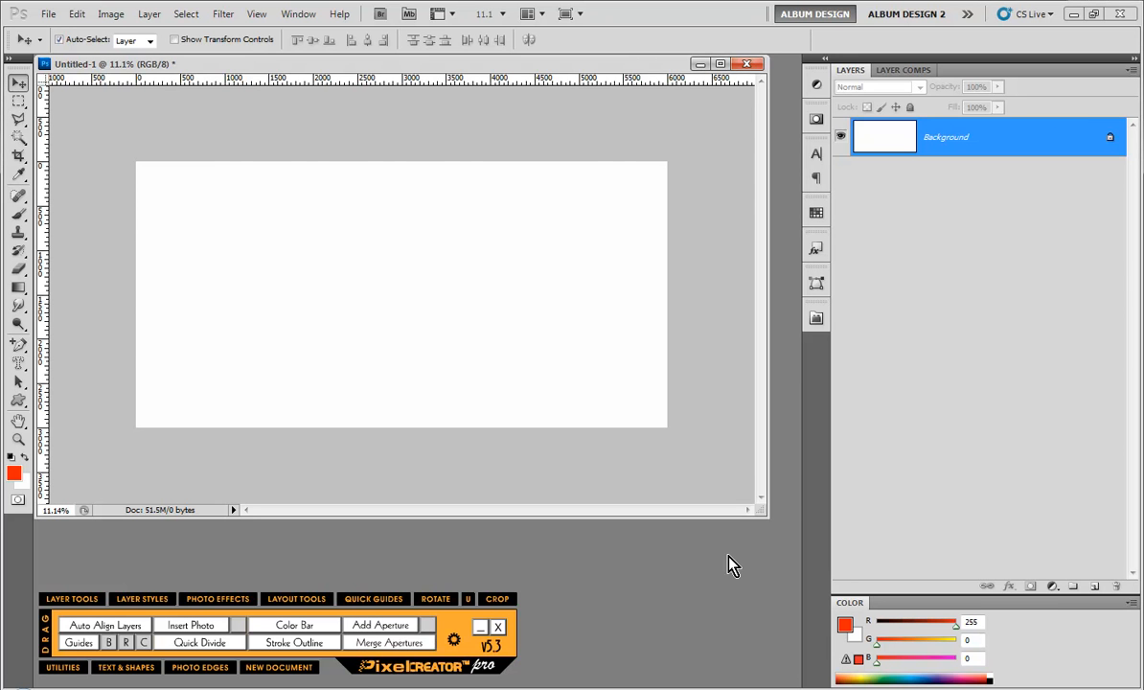
Add a full-height aperture box on the canvas's left half, spanning horizontally from about 750 to 2000 px
click(18, 100)
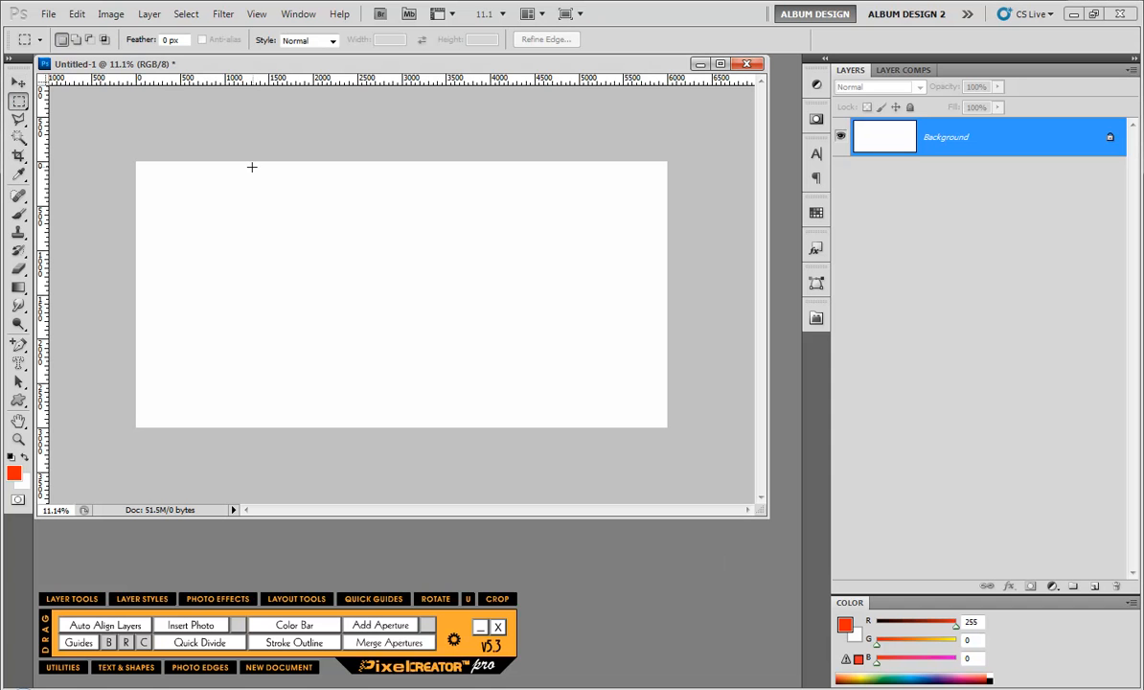
drag(203, 149, 314, 445)
click(402, 624)
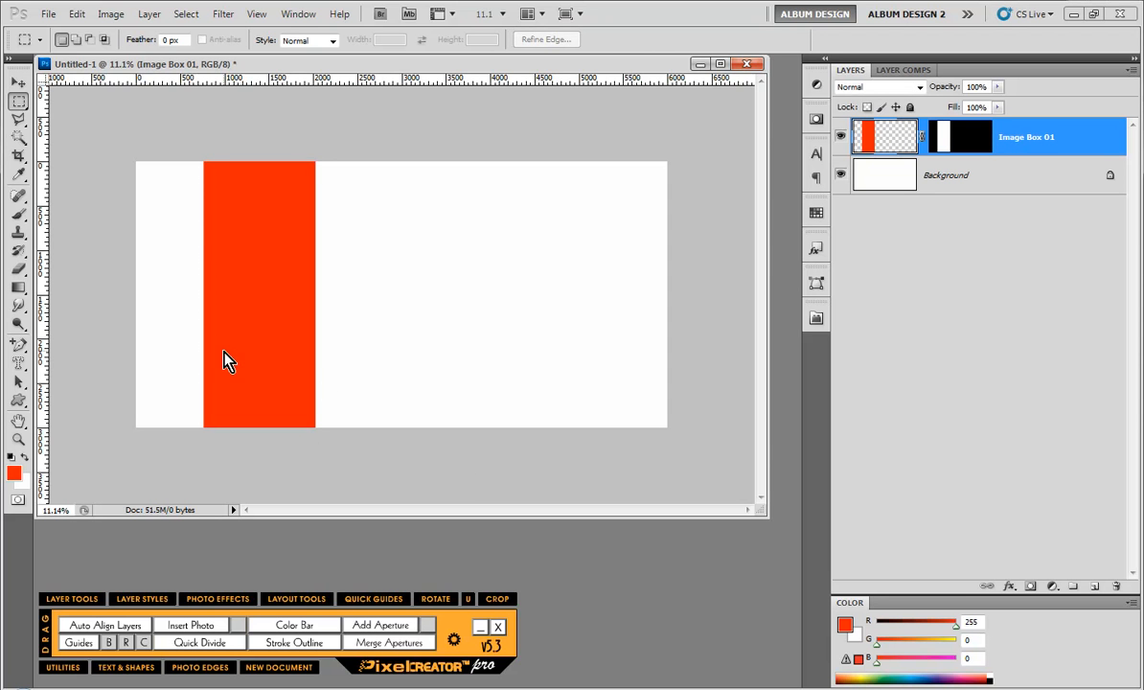
Cut a thin horizontal gap through the red box at about 2200 px down and convert the pieces into two separate apertures
drag(193, 354, 332, 353)
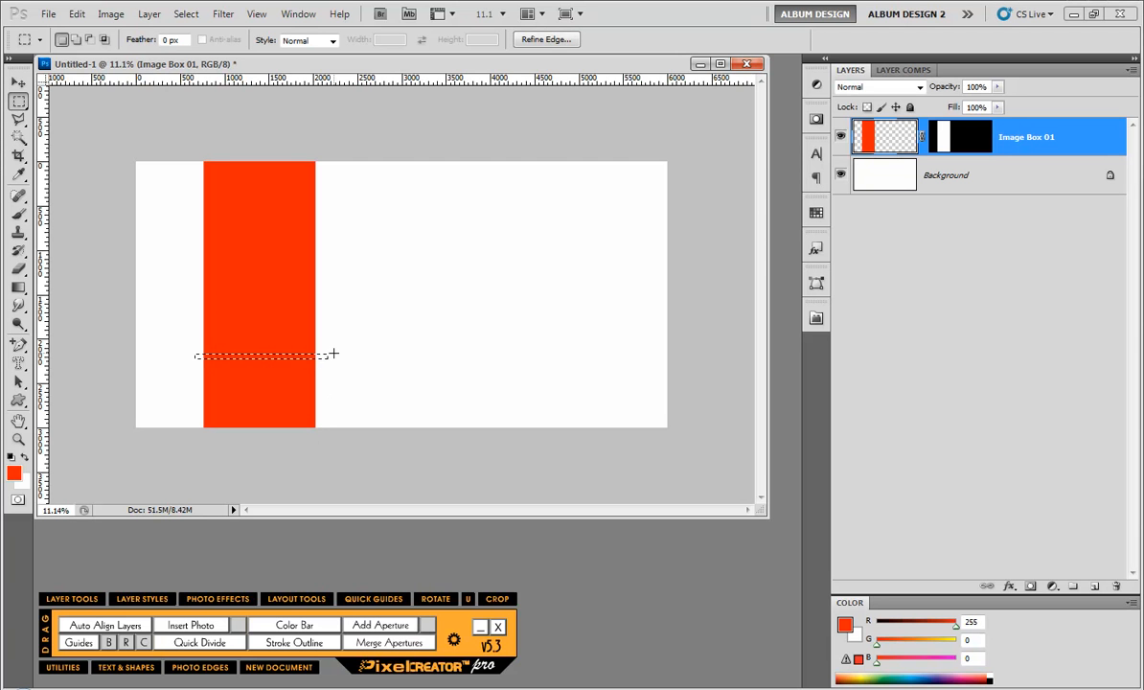
key(Delete)
key(ctrl+d)
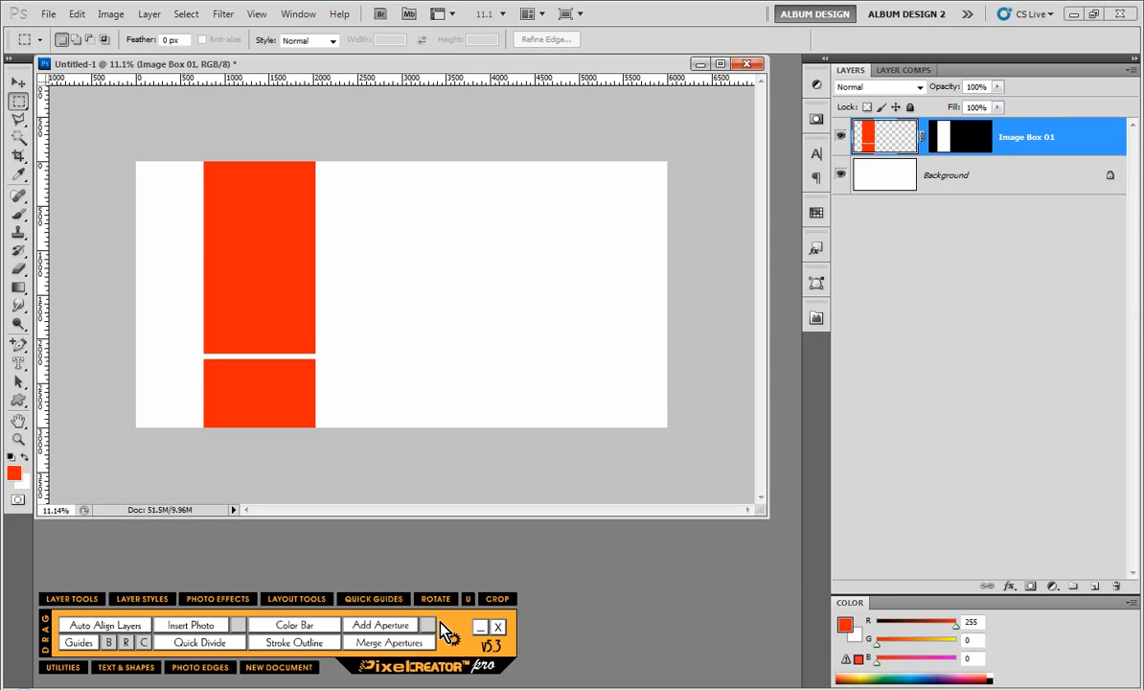
click(386, 626)
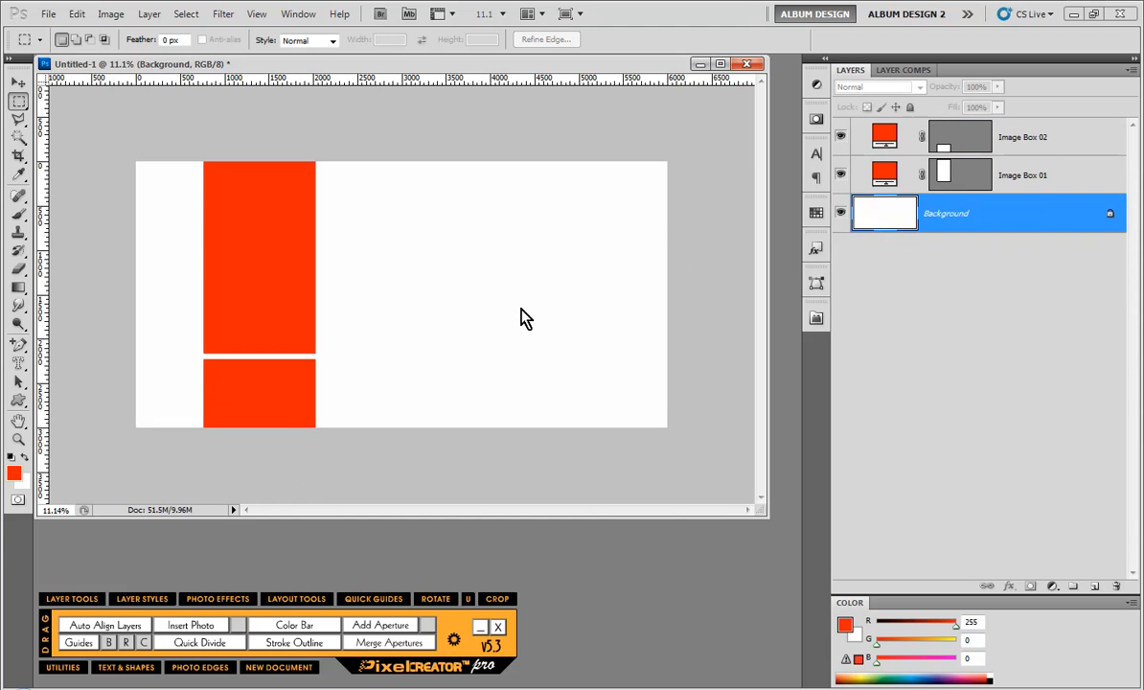
Merge the two stacked image boxes into a single aperture layer
click(17, 84)
drag(324, 189, 285, 390)
click(392, 644)
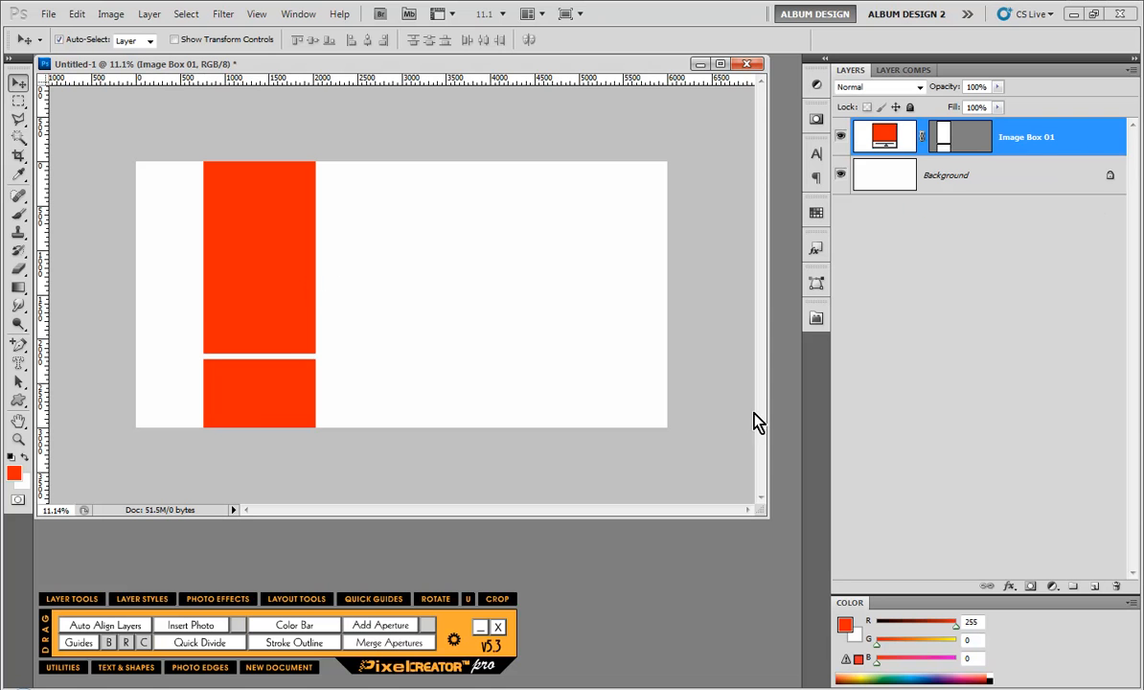
Duplicate the merged aperture as a second column to its right with a small gap, and flip the copy vertically
ctrl+click(948, 149)
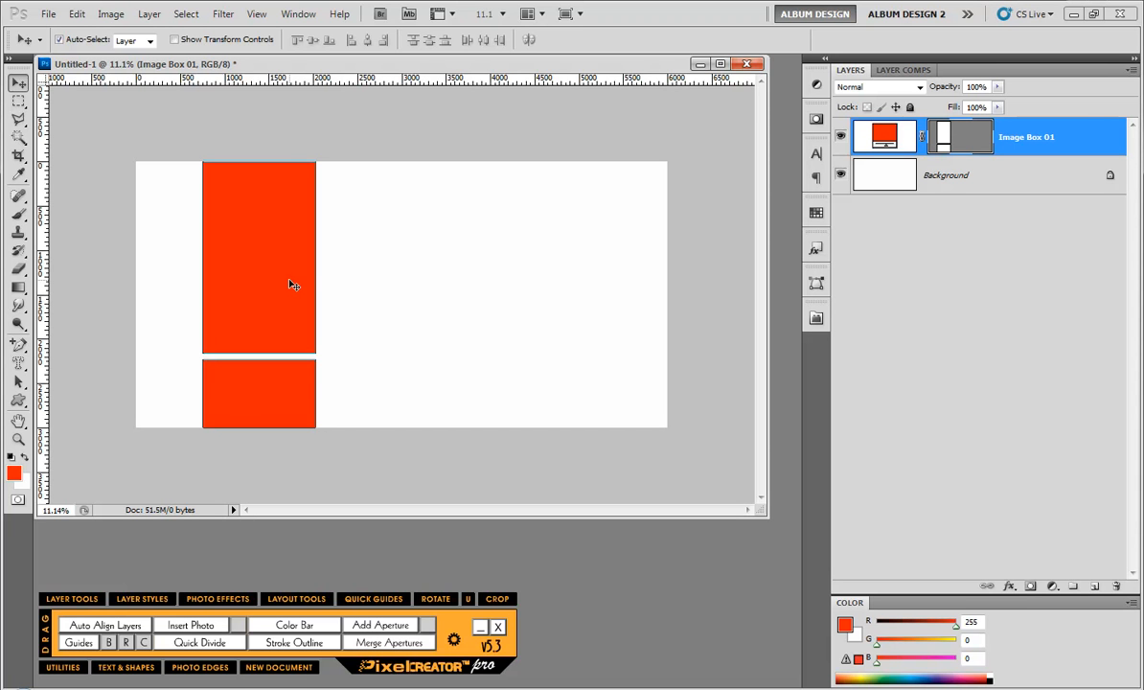
drag(281, 276, 397, 280)
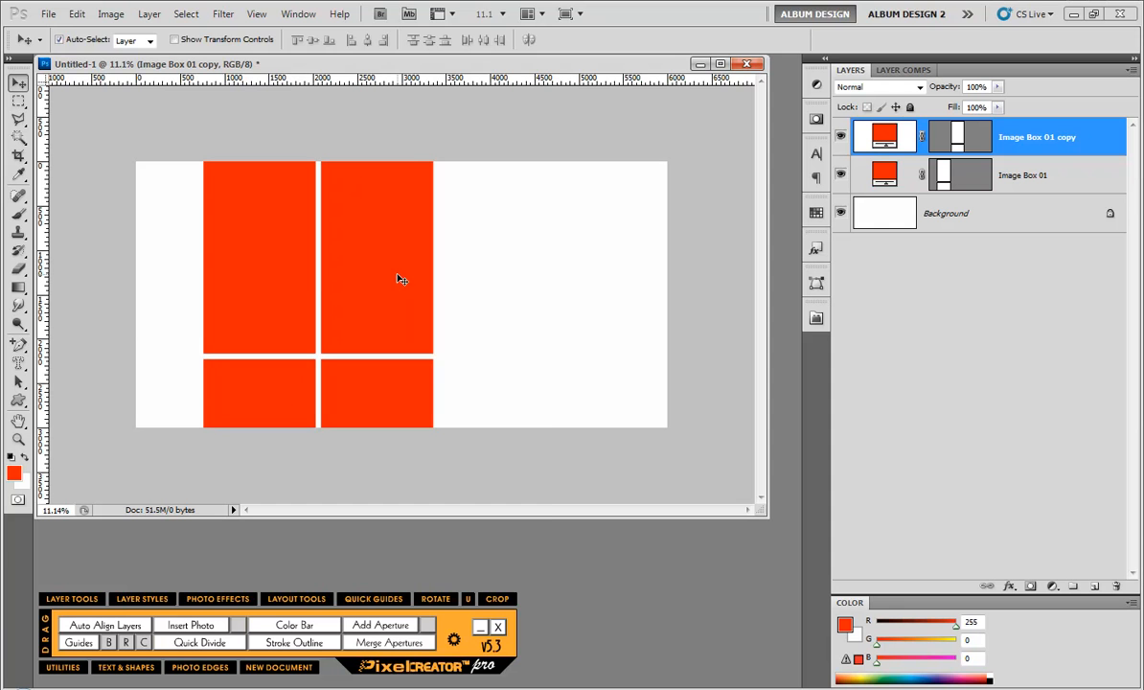
key(ctrl+t)
right_click(388, 273)
click(482, 510)
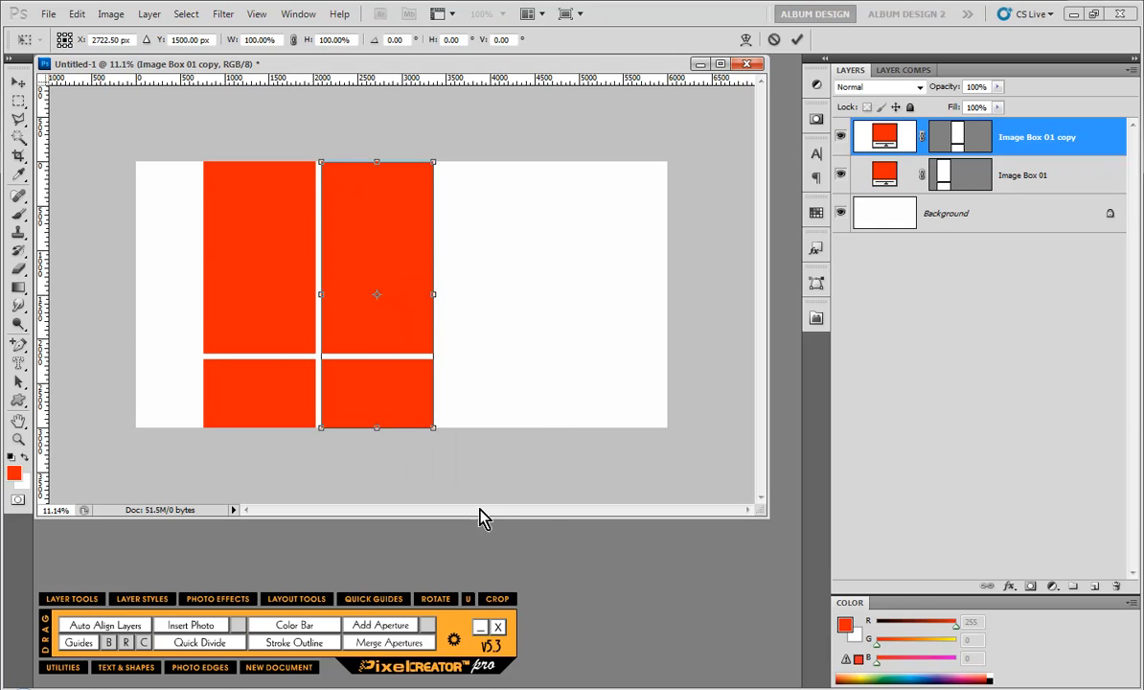
right_click(390, 318)
click(472, 620)
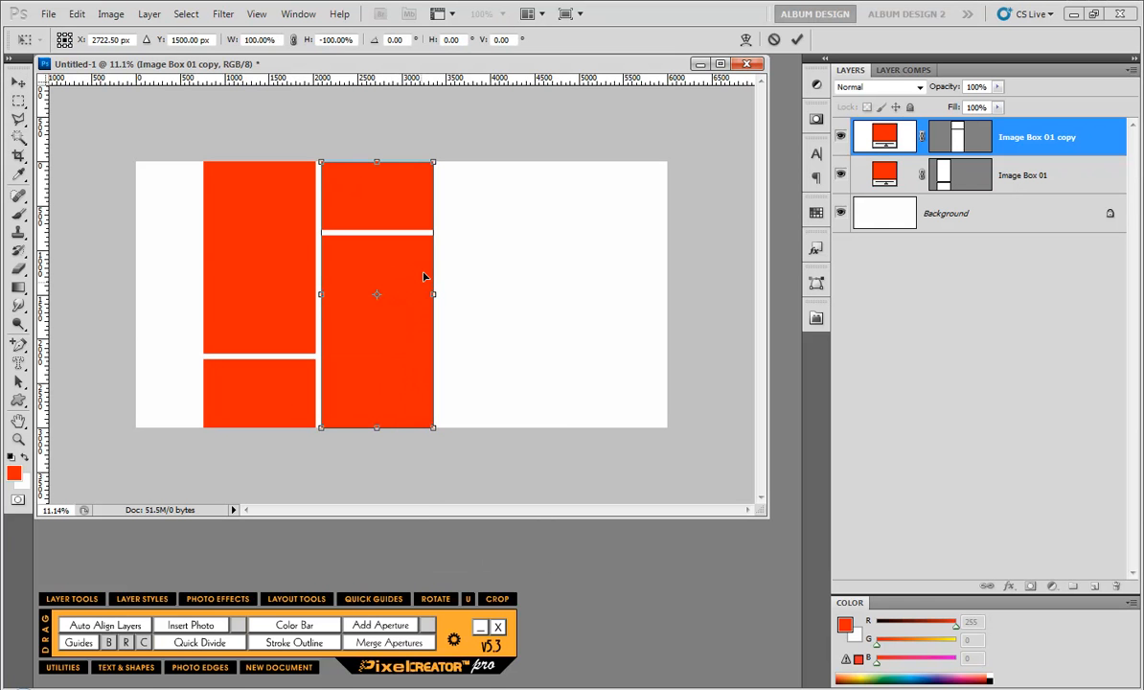
key(Return)
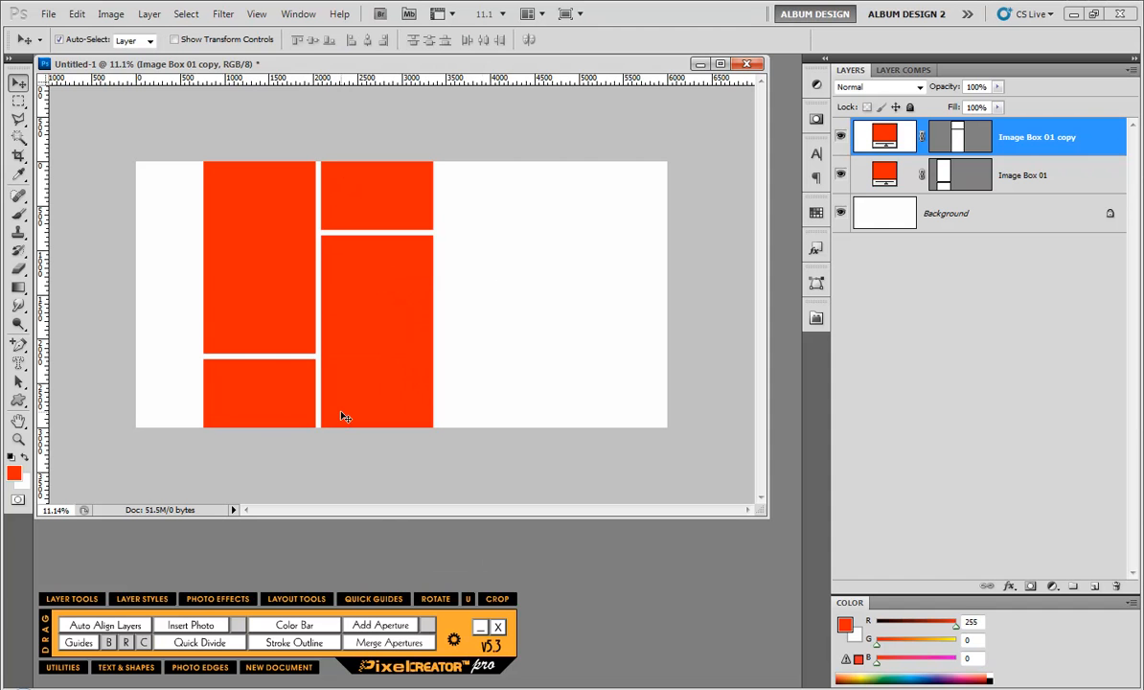
Merge both columns into one aperture layer and define its vector shape as a custom shape with the suggested name
drag(503, 184, 286, 455)
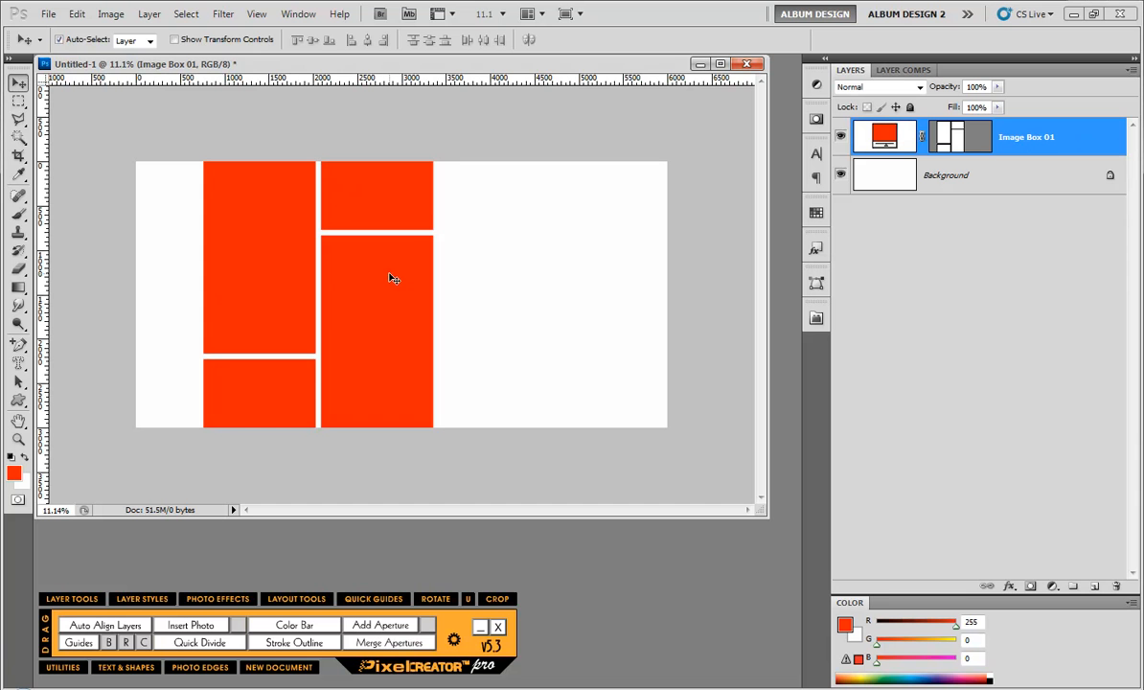
click(947, 145)
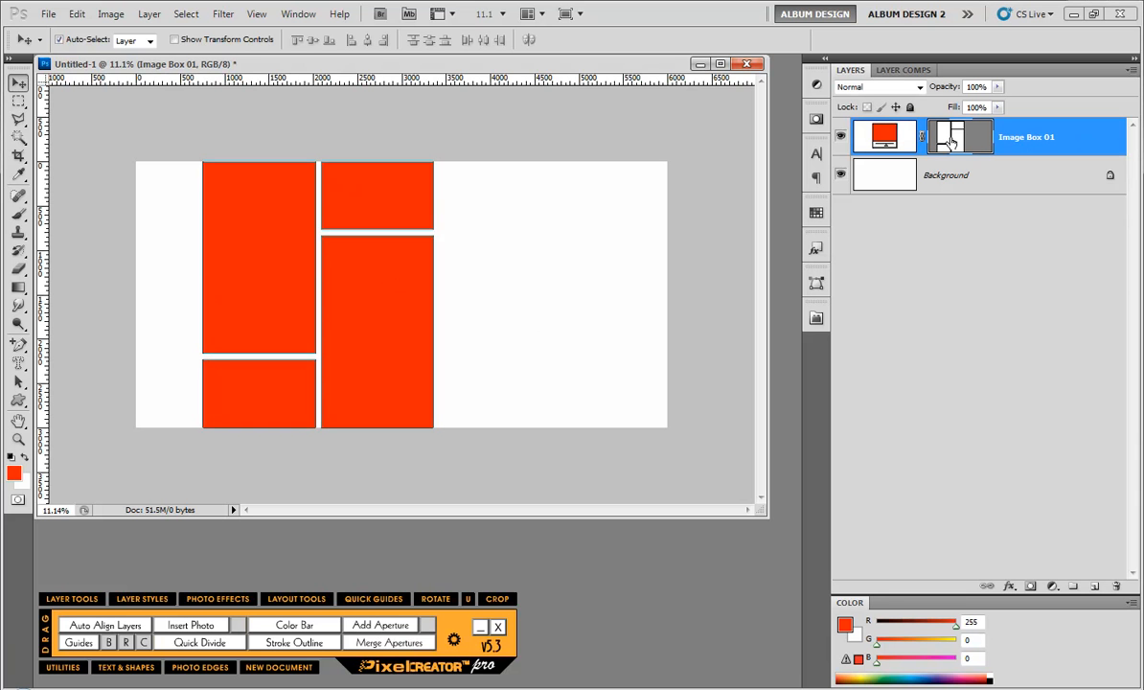
click(76, 14)
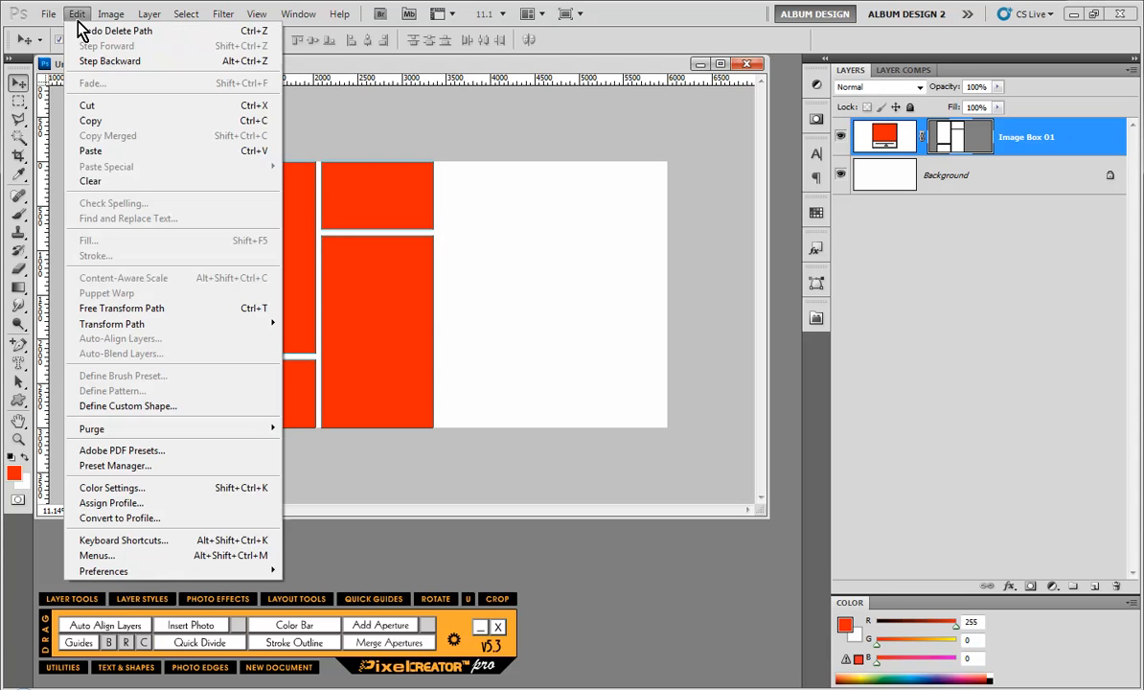
click(259, 405)
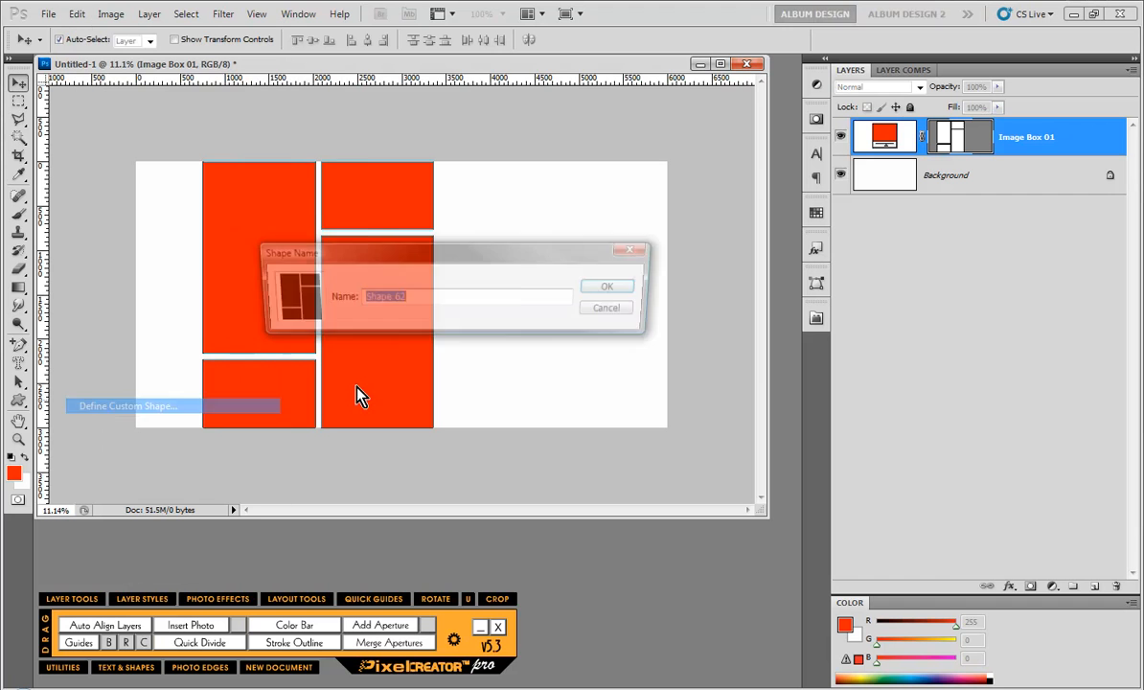
click(606, 287)
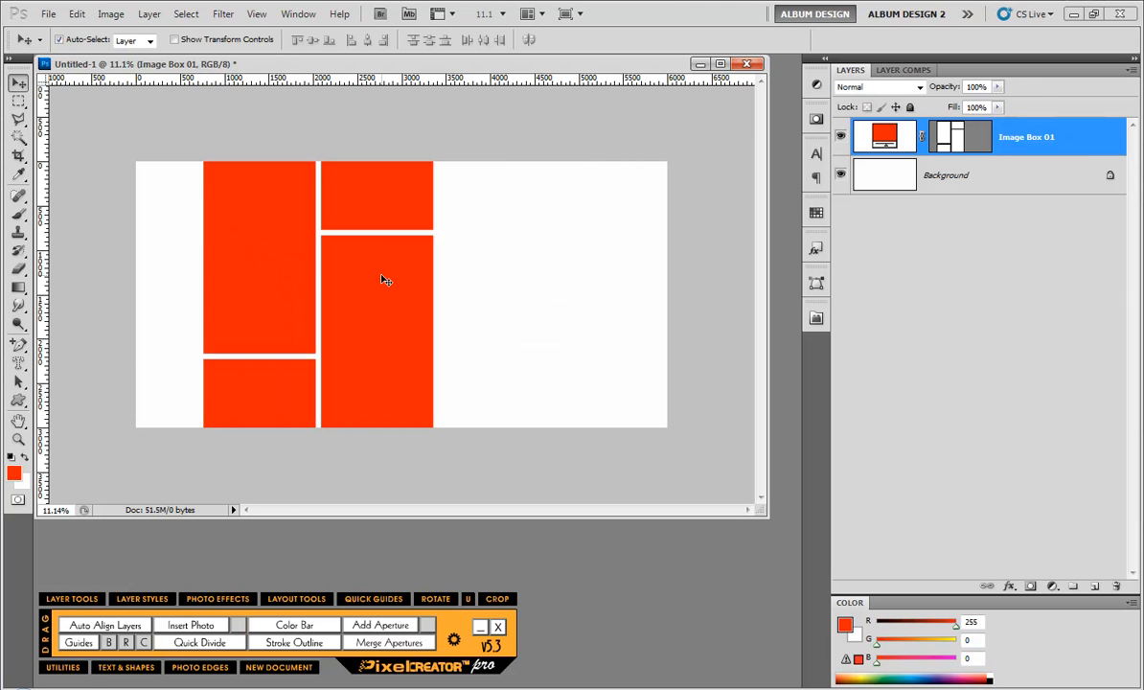
Delete the merged aperture layer and draw the new custom shape about 2000 px wide and 2550 px tall, right of the canvas centre
key(Delete)
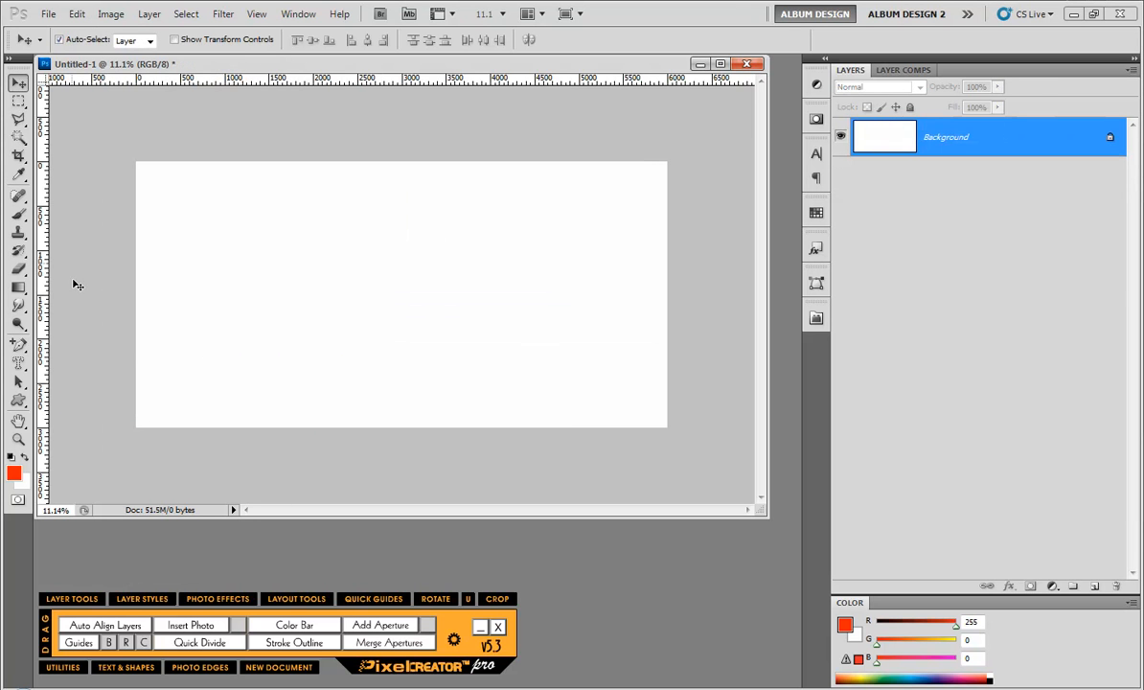
click(18, 400)
click(331, 39)
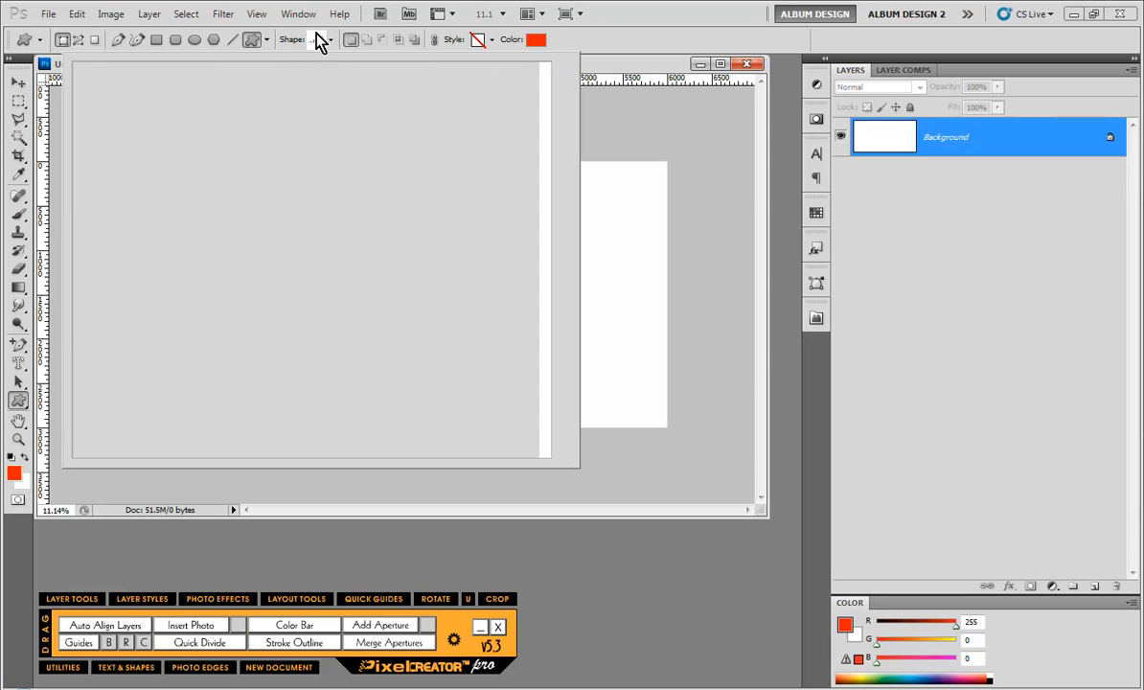
click(302, 290)
click(622, 289)
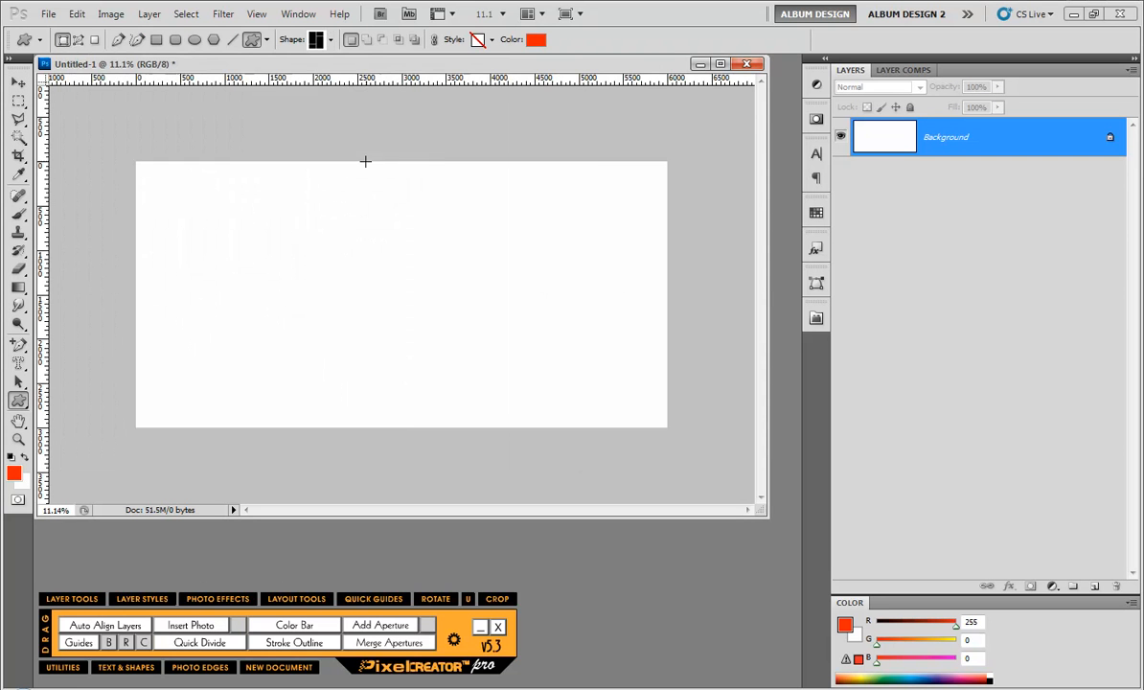
drag(368, 187, 544, 412)
Move the custom shape farther right on the canvas and split it into four separate image boxes
click(19, 83)
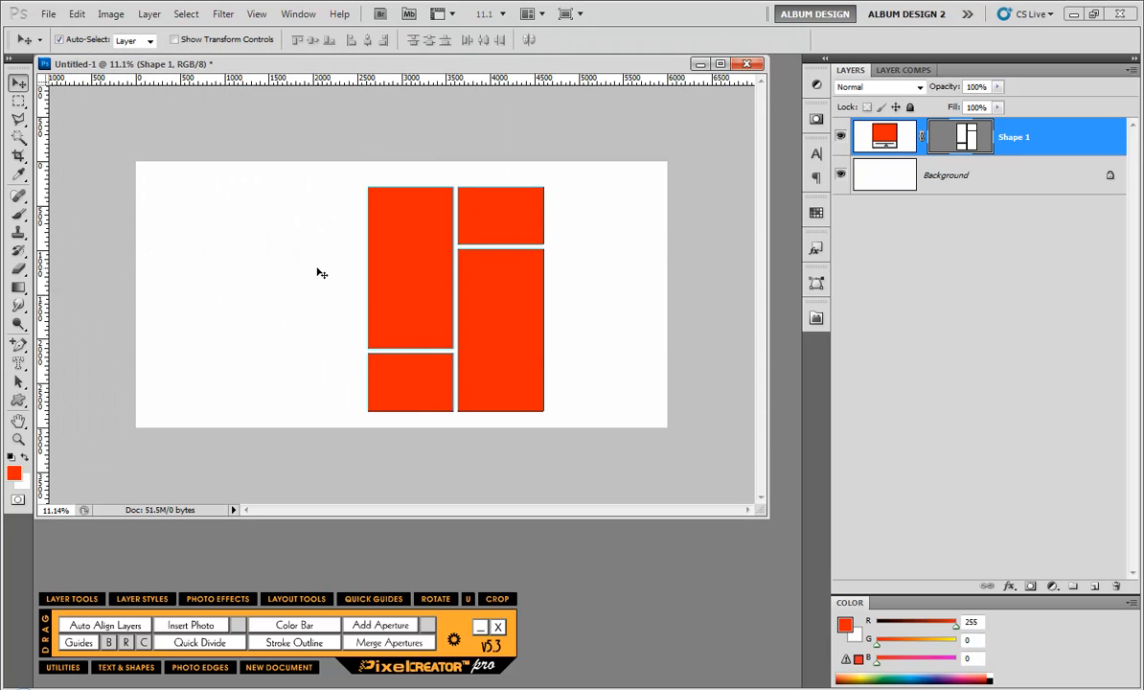
click(319, 271)
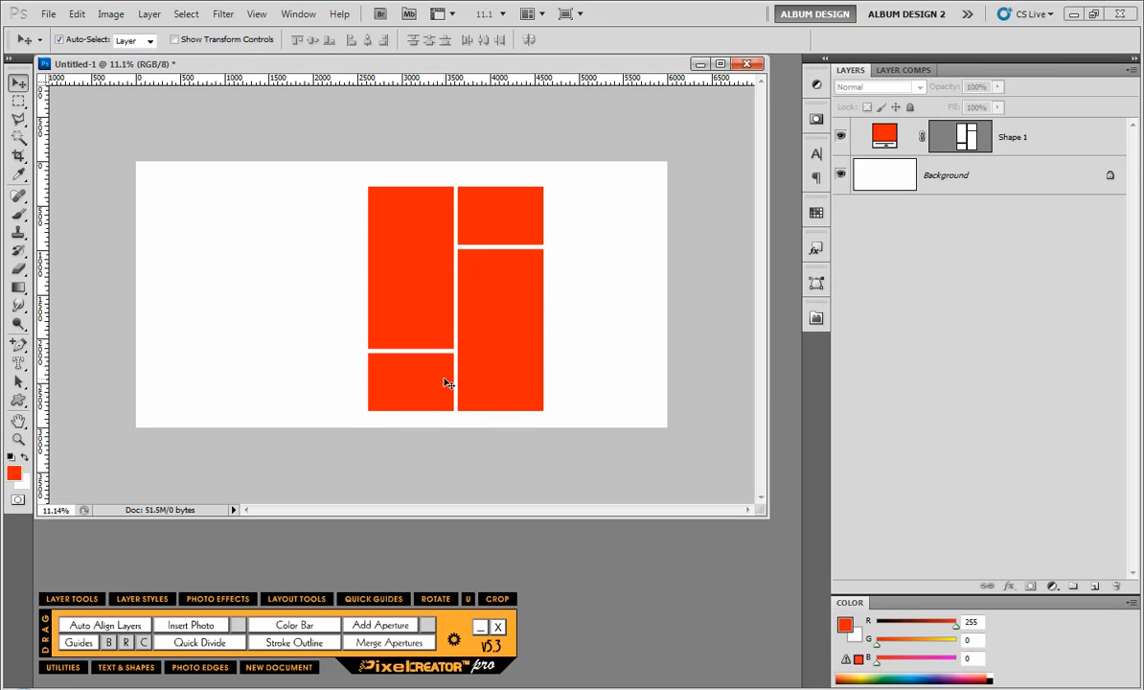
drag(508, 337, 591, 334)
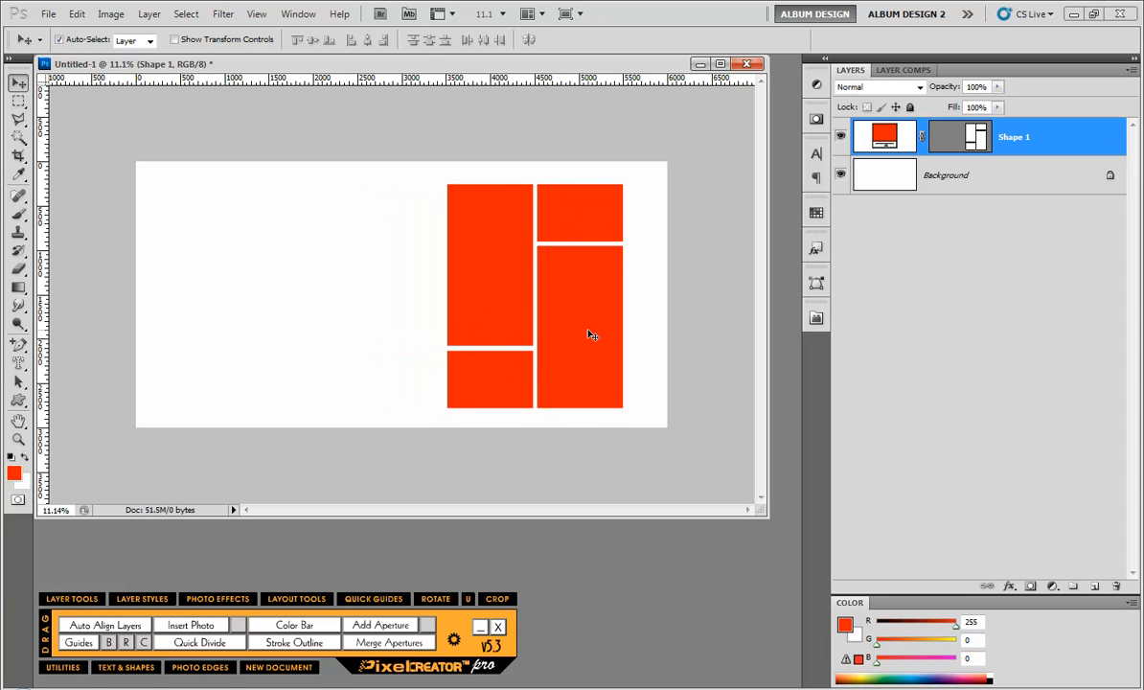
click(431, 632)
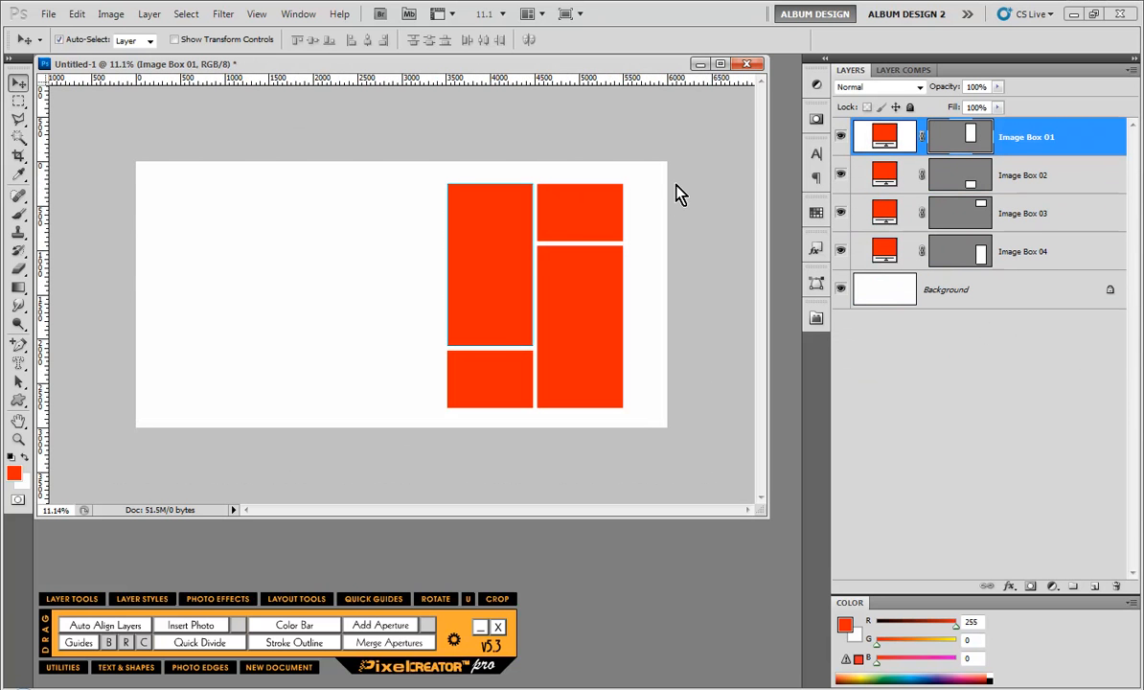
Reposition the four image boxes individually into a loose, scattered arrangement on the canvas's right half
drag(492, 288, 427, 266)
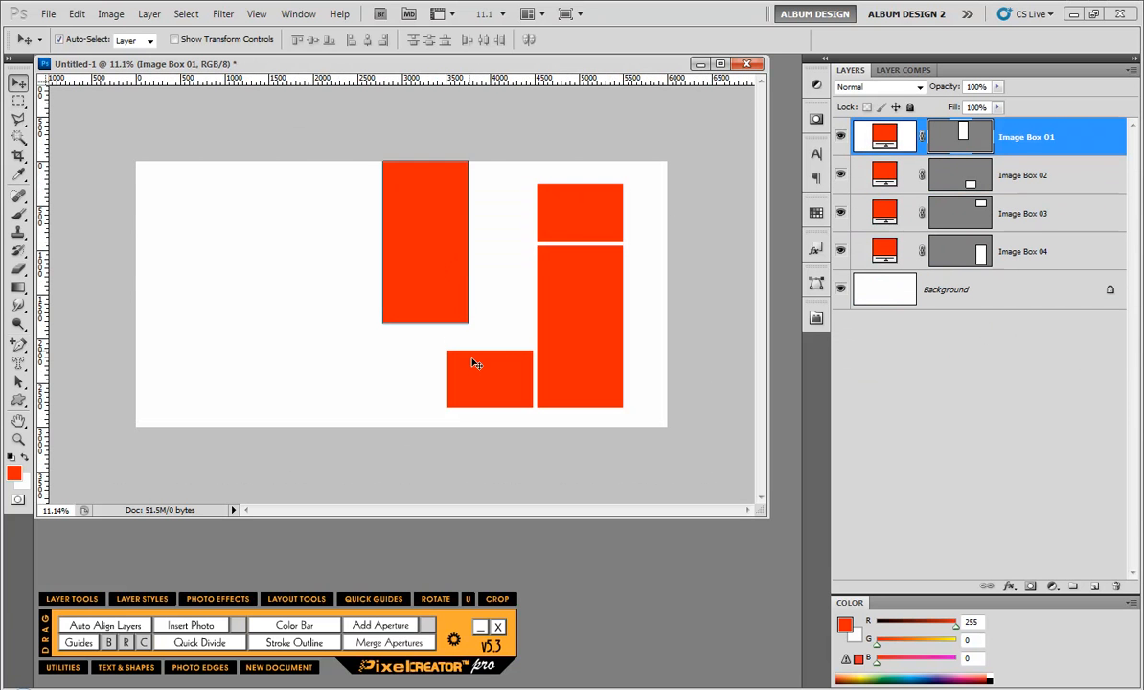
drag(467, 362, 421, 375)
drag(578, 354, 516, 354)
drag(569, 241, 554, 250)
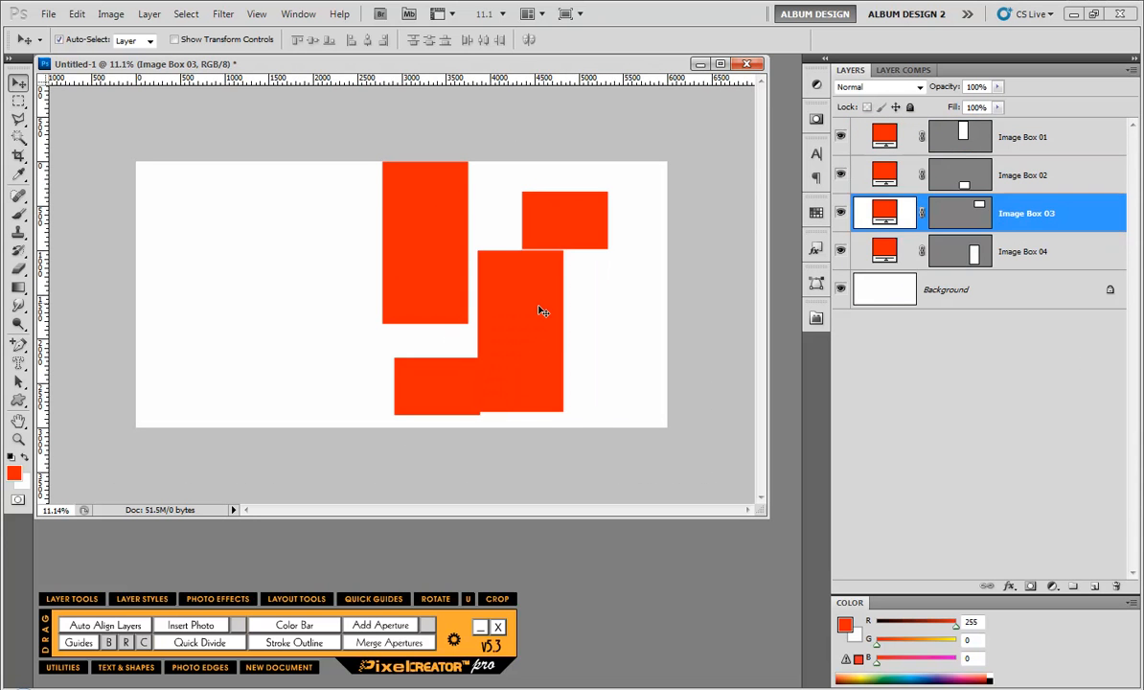
mouse_move(539, 311)
mouse_down()
mouse_move(565, 307)
mouse_move(560, 316)
mouse_up()
click(278, 287)
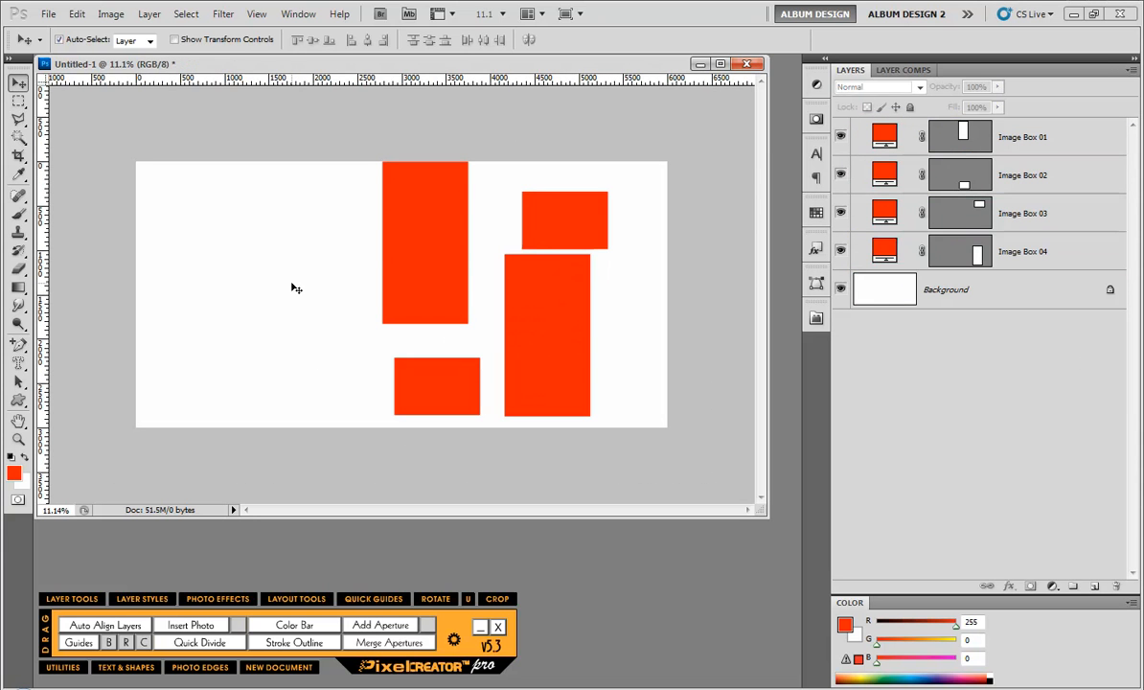
Delete all four image boxes and add the horizontal text "SENIOR" in 800 px Athletic on the canvas's left side
drag(320, 232, 541, 377)
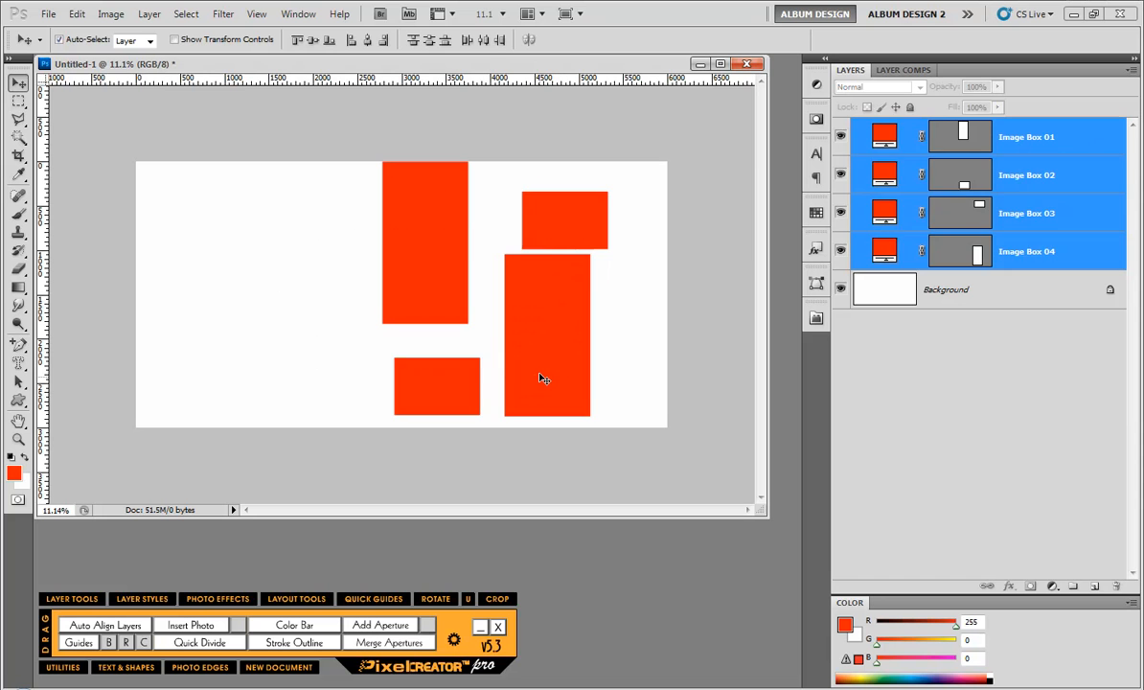
key(Delete)
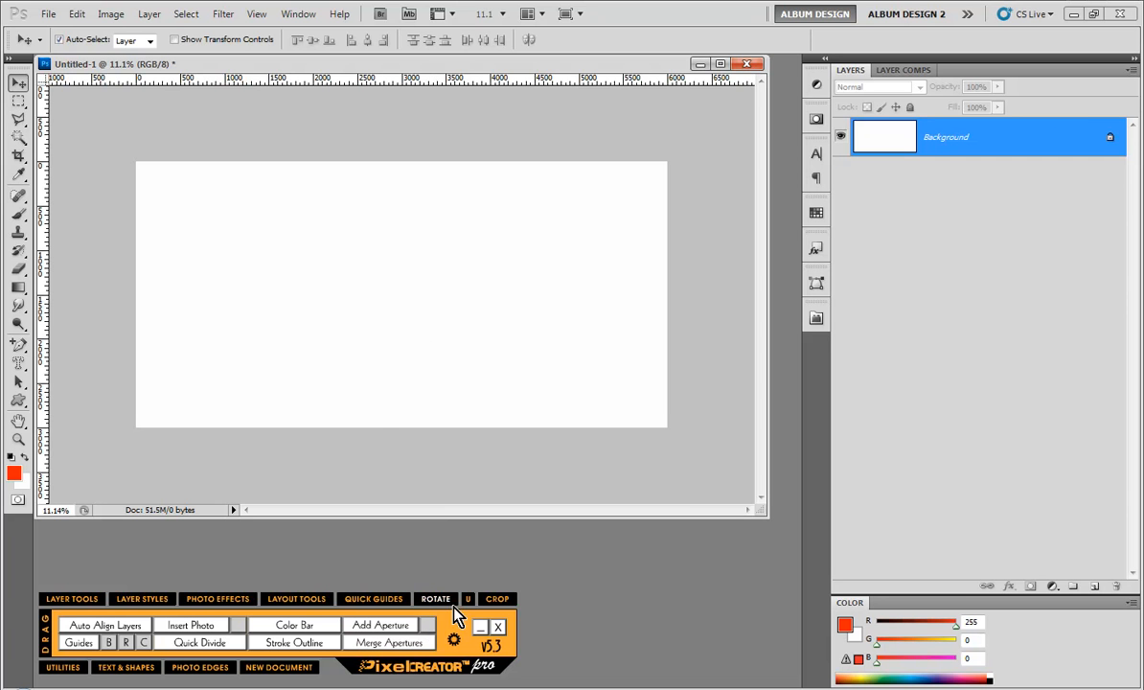
click(18, 345)
click(19, 363)
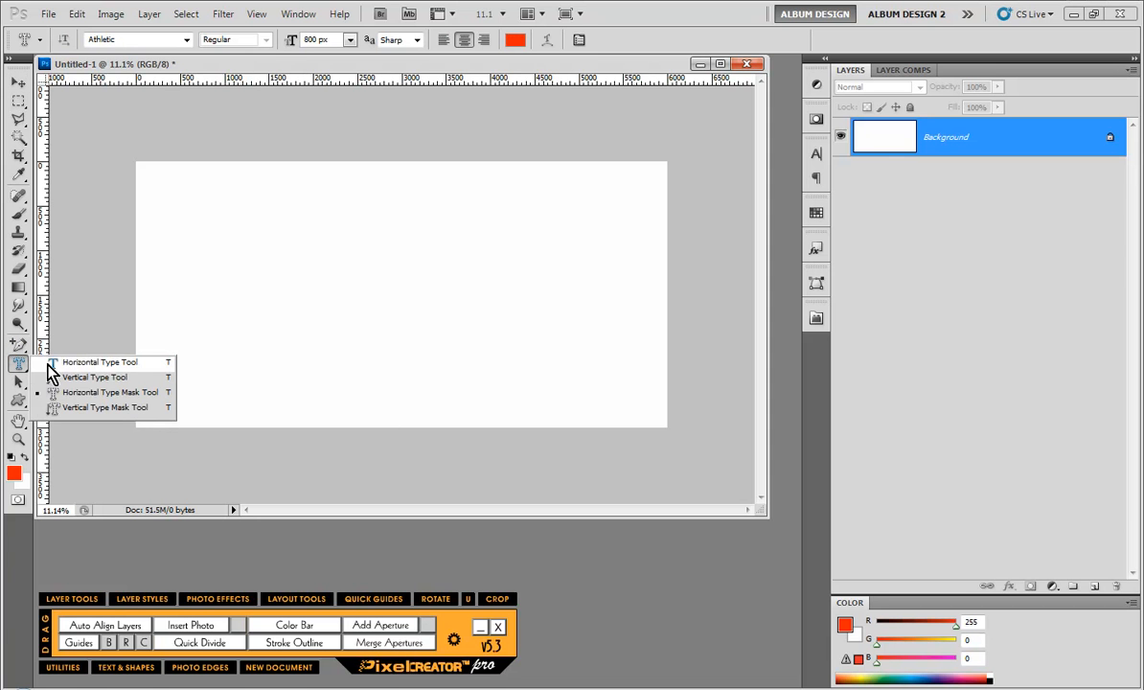
click(67, 365)
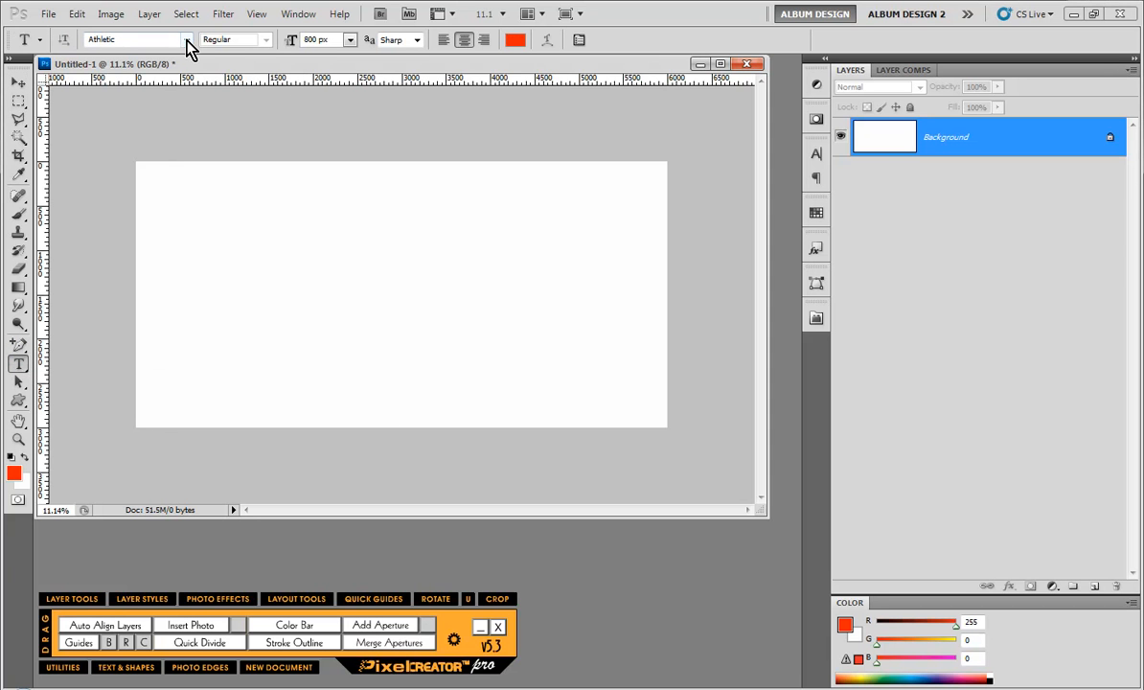
click(230, 297)
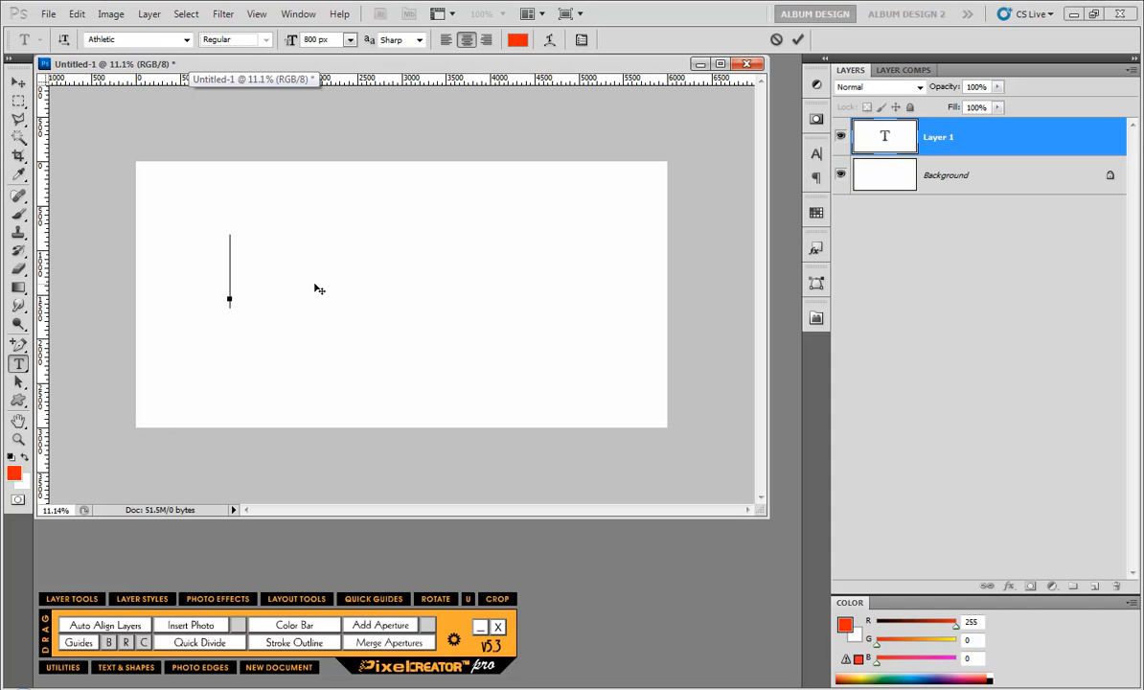
text(SENIOR)
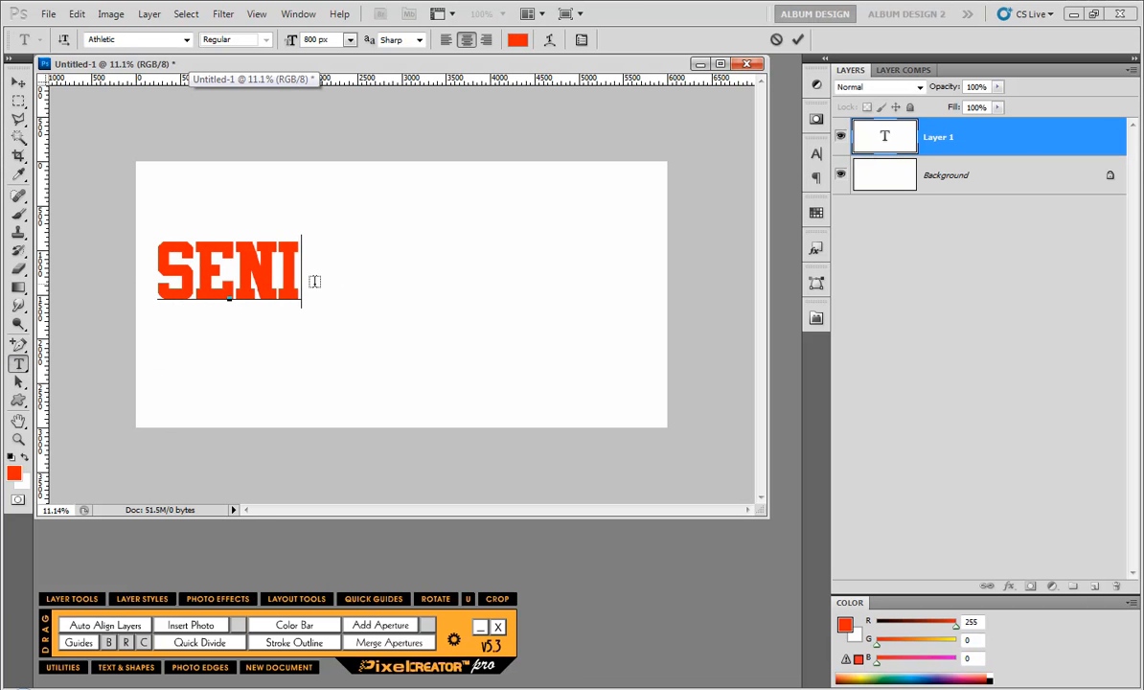
Move the "SENIOR" text toward the canvas centre and split its letters into separate image boxes
click(18, 83)
drag(247, 262, 400, 281)
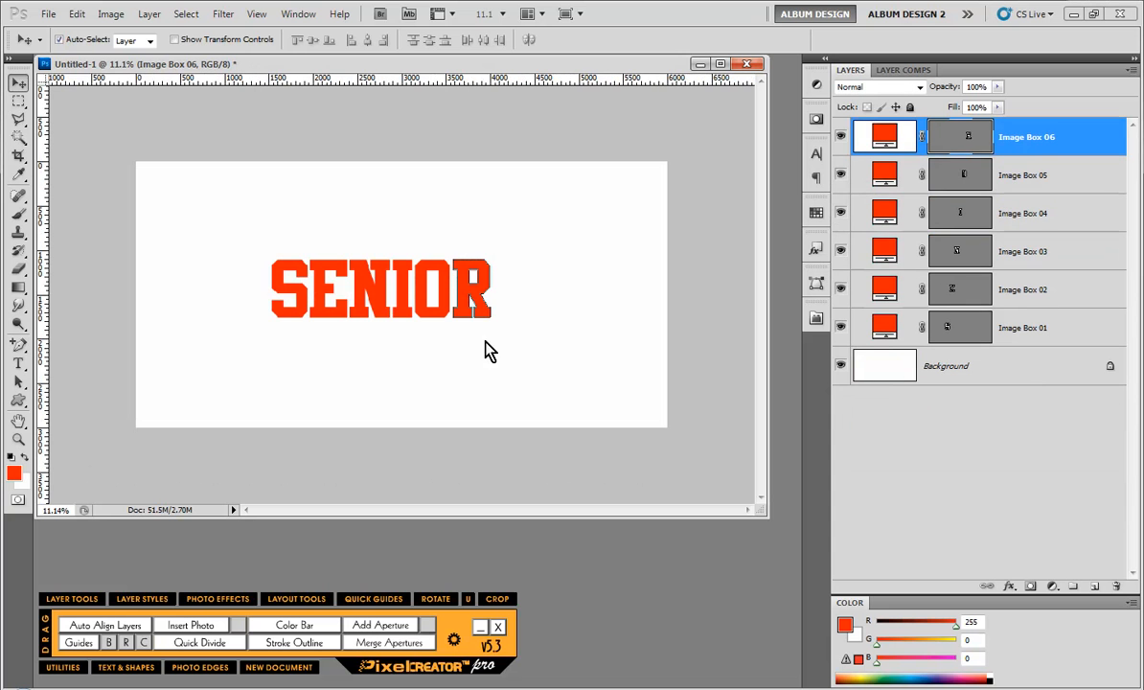
Reposition the letters of "SENIOR" individually so they sit at staggered heights
drag(472, 303, 374, 332)
drag(299, 312, 293, 336)
click(297, 396)
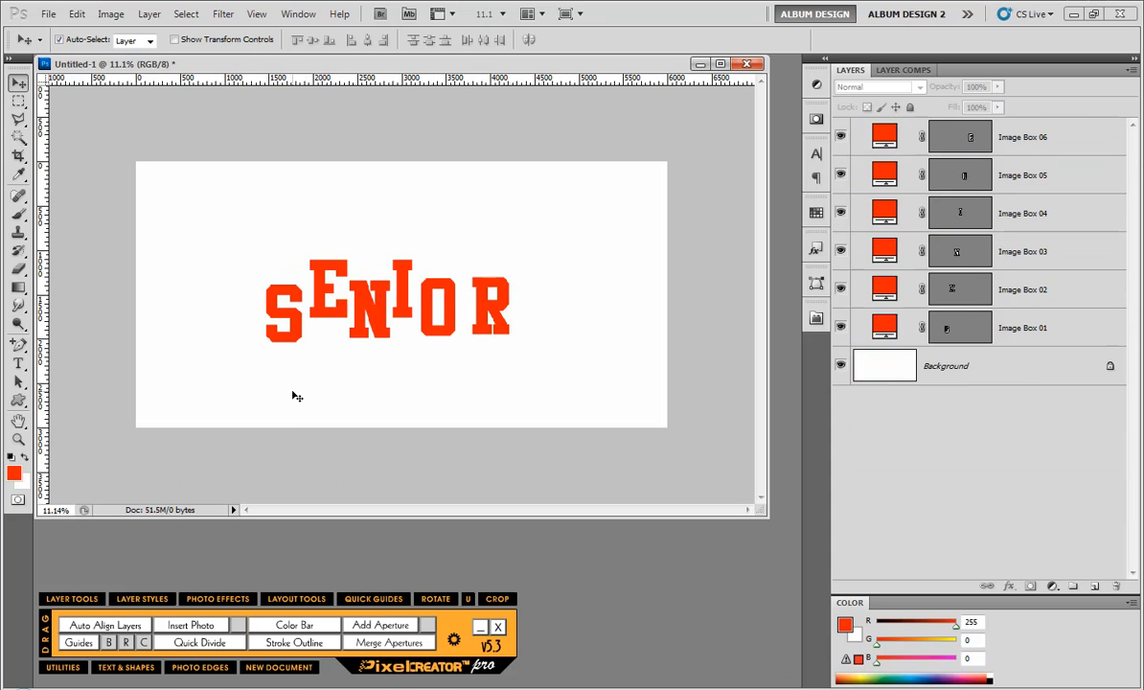
Delete all six letter image boxes and add a new empty layer above the background
drag(233, 380, 527, 257)
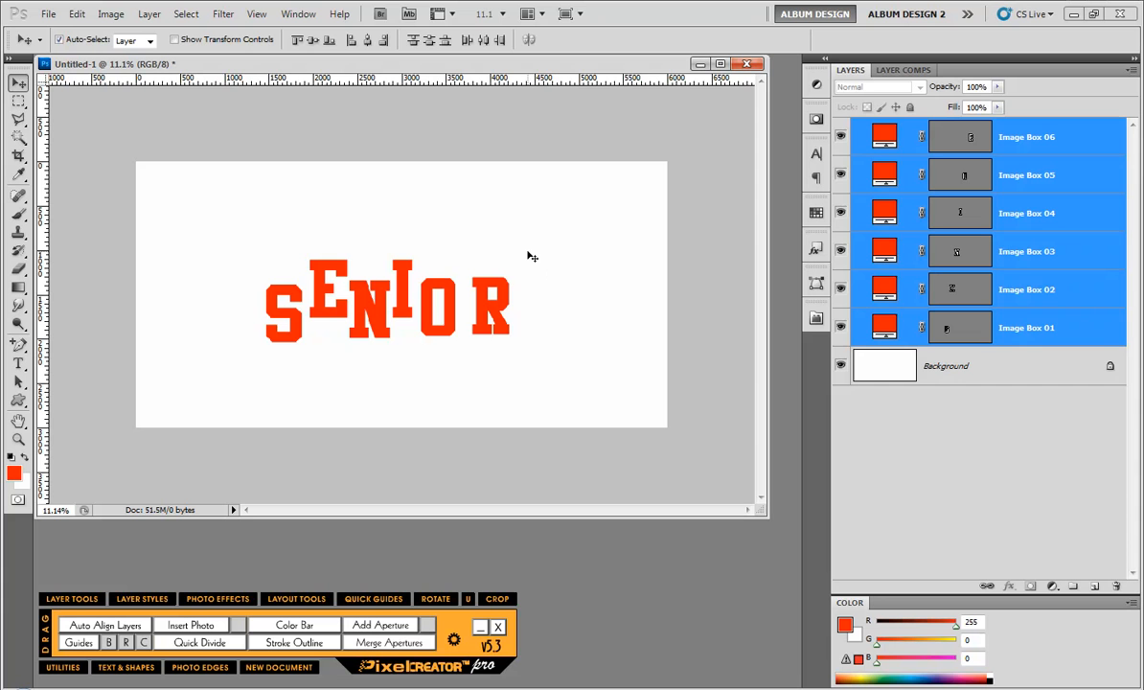
key(Delete)
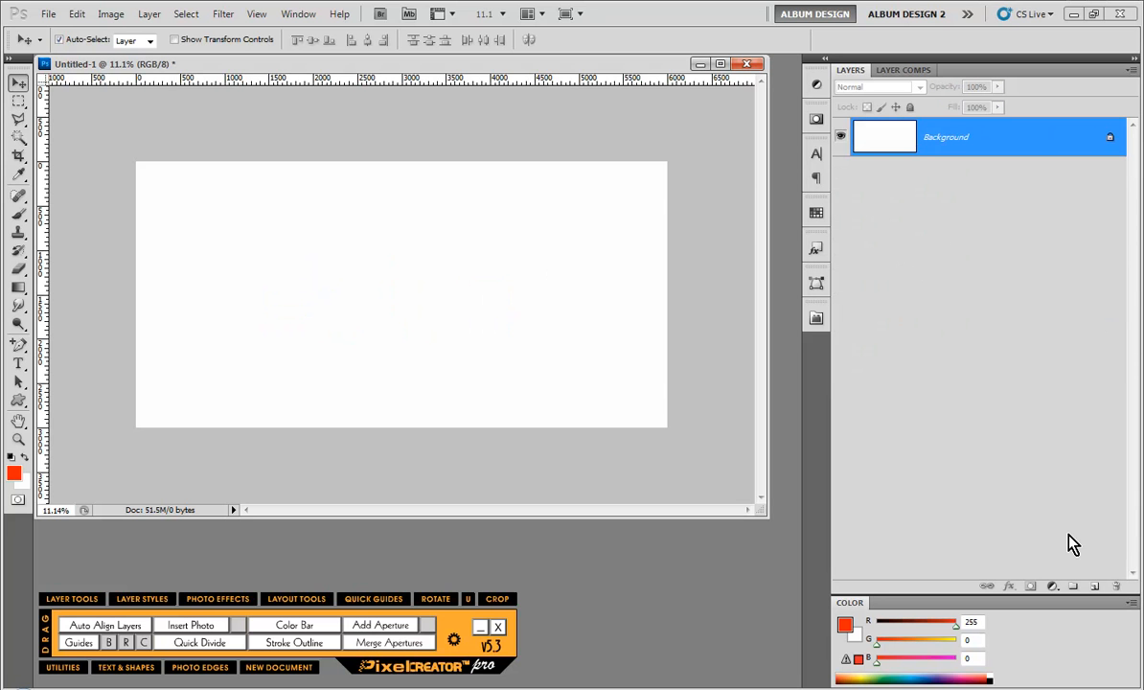
click(1094, 585)
Make a tall elliptical selection about 1600 by 2250 px on the canvas's left half, fill it with the red foreground colour and deselect
click(18, 100)
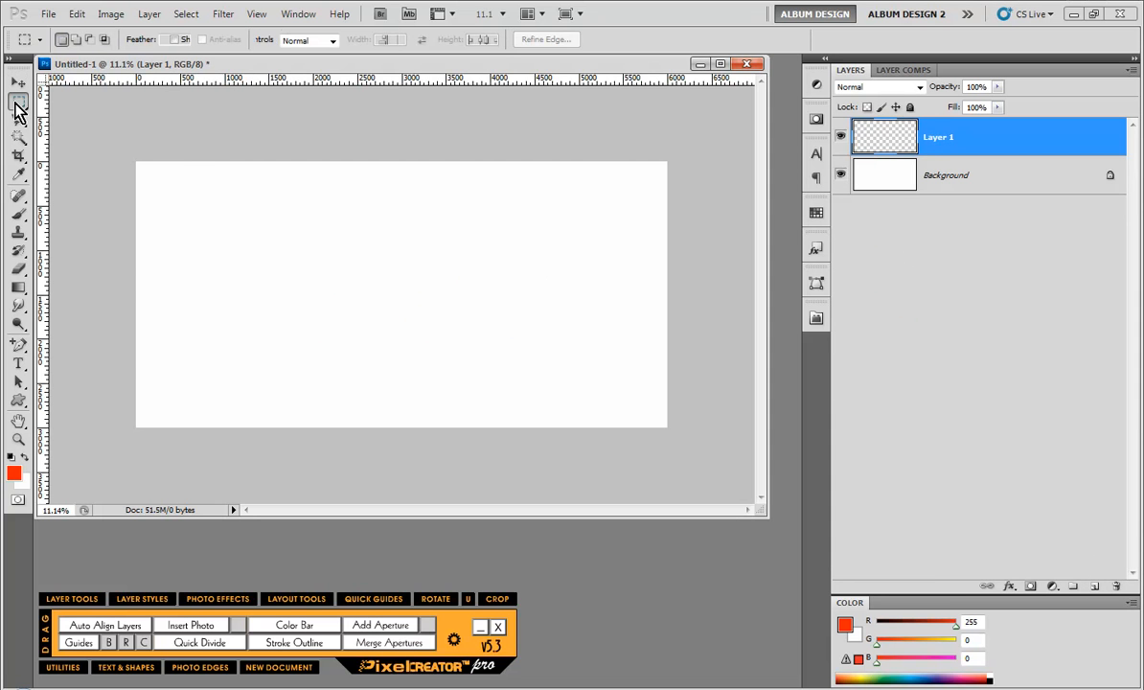
right_click(18, 99)
click(59, 117)
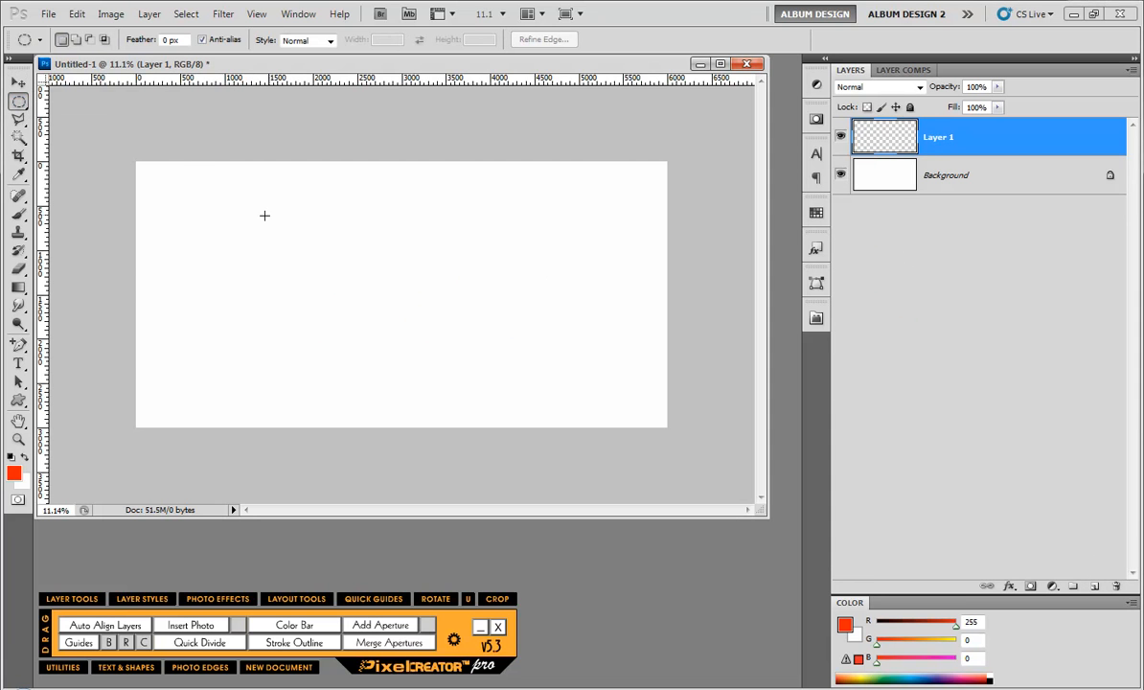
drag(204, 190, 348, 389)
key(alt+BackSpace)
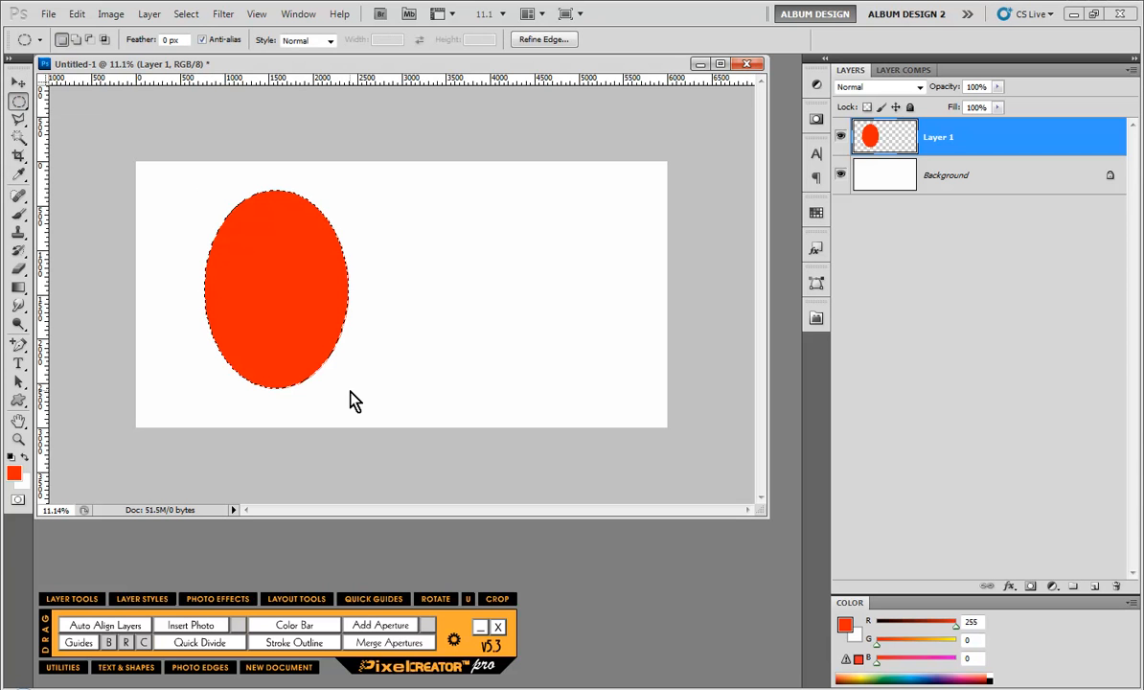
key(ctrl+d)
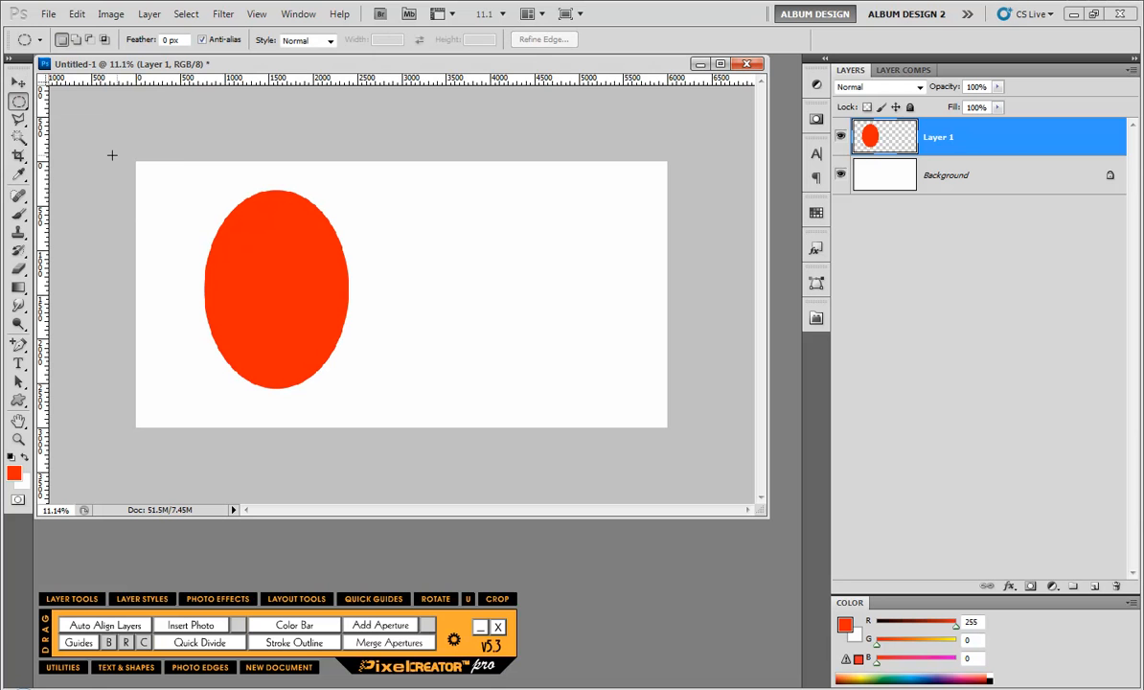
Cut two thin horizontal bands out of the ellipse's upper and lower parts and split the pieces into separate image boxes
click(18, 101)
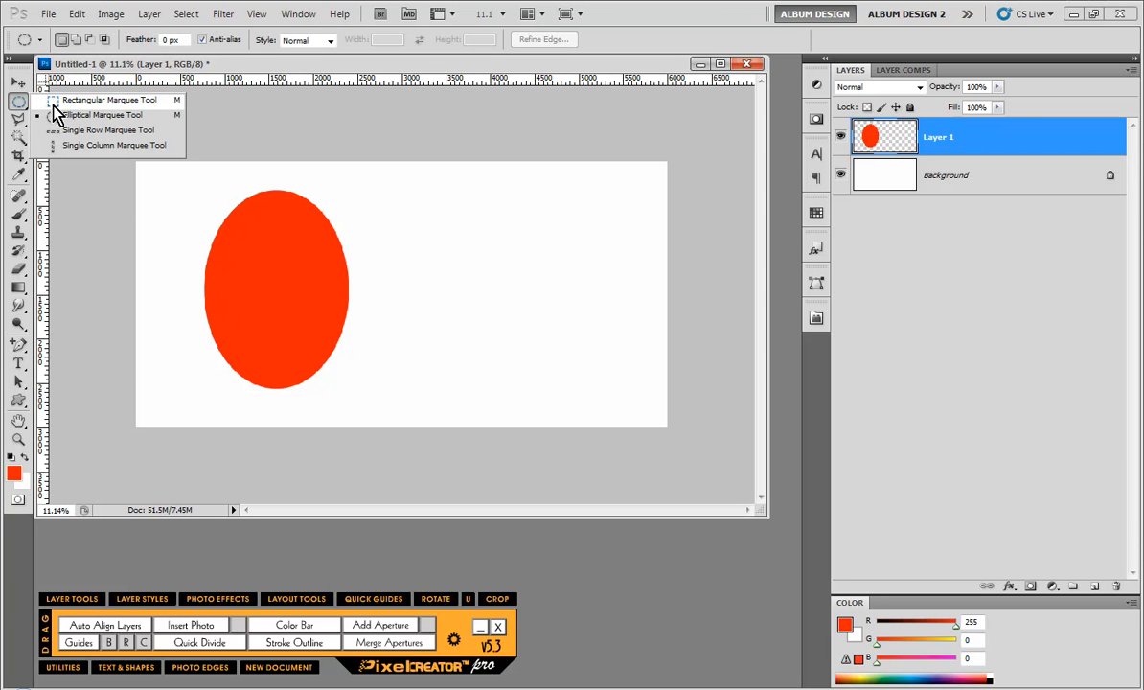
click(55, 101)
drag(191, 232, 312, 353)
key(Delete)
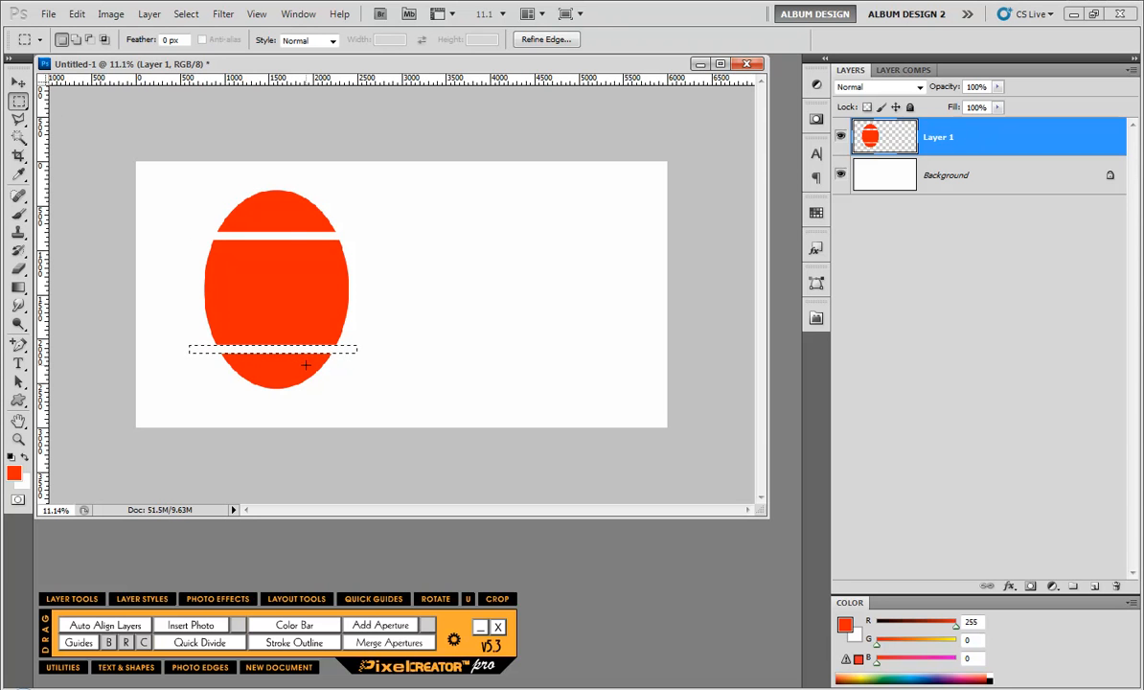
key(Delete)
key(ctrl+d)
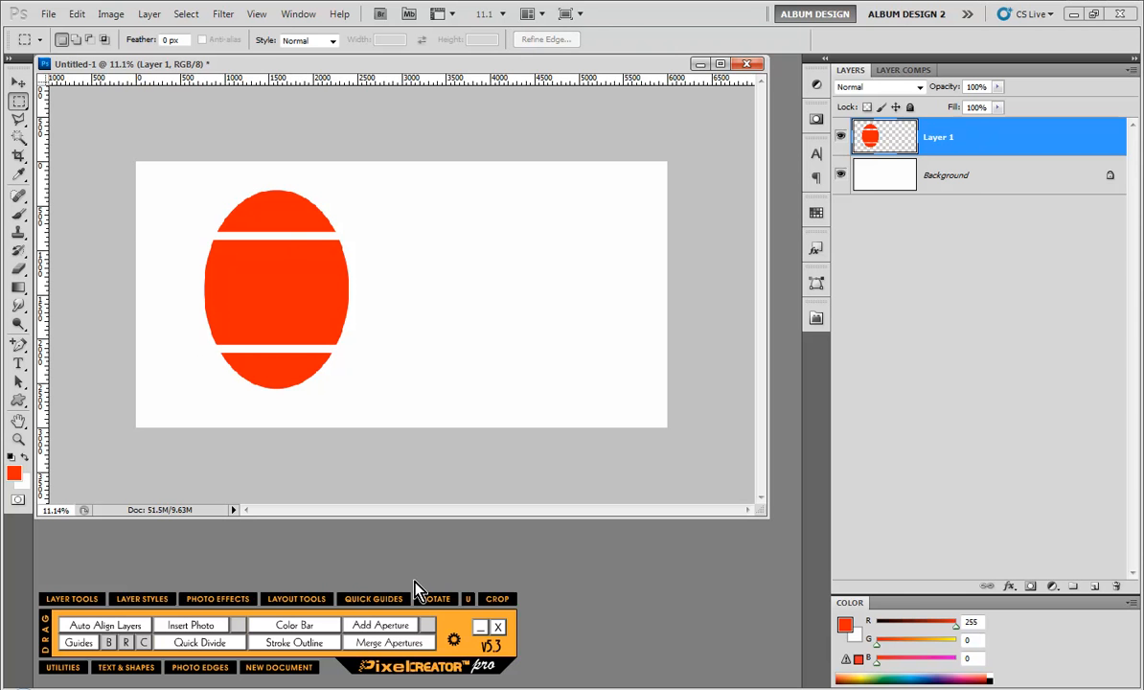
click(428, 628)
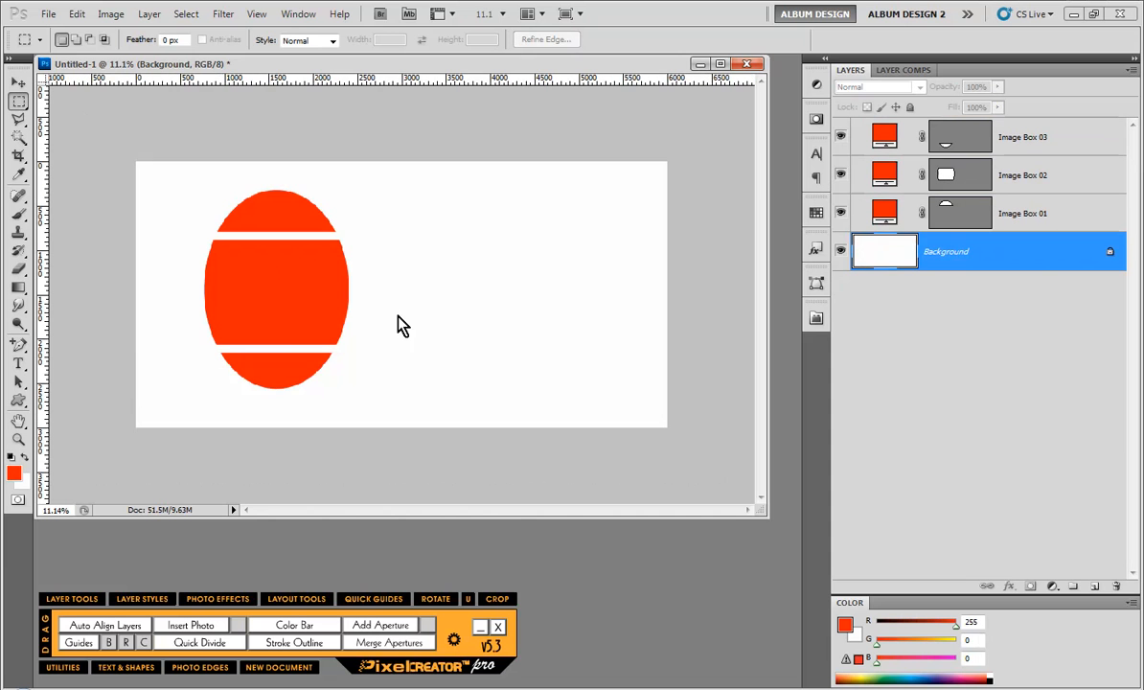
Offset the three ellipse pieces individually, moving the top and bottom caps up-left and the middle piece up-right, and deselect the layers
click(18, 84)
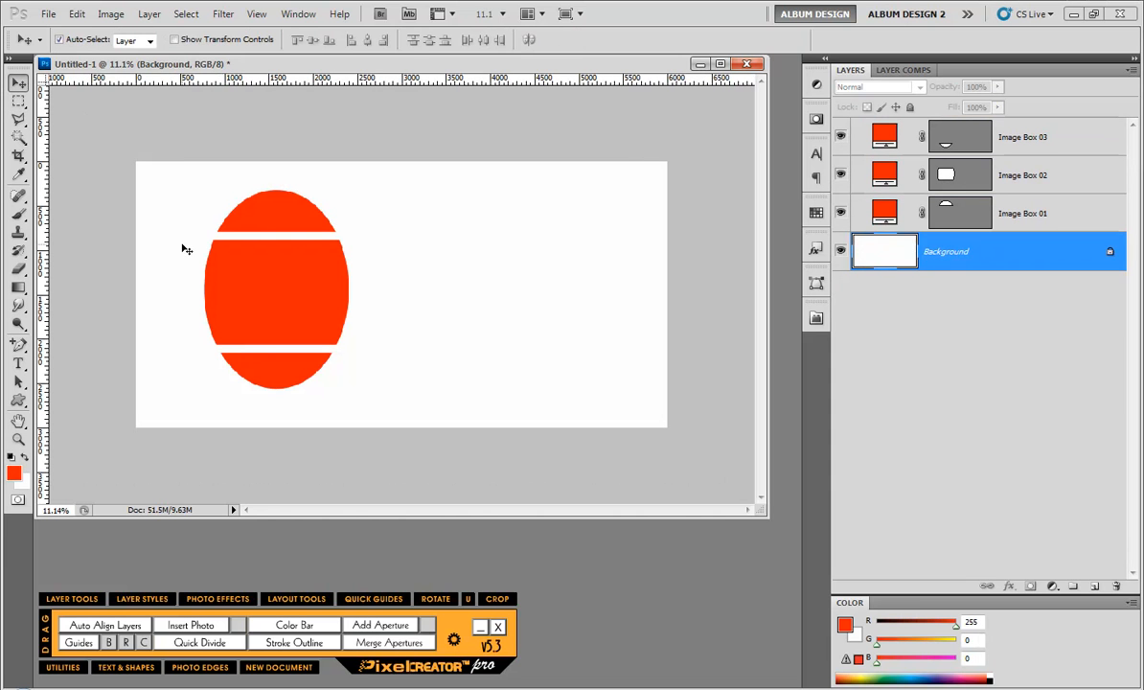
drag(268, 222, 235, 210)
drag(288, 299, 302, 284)
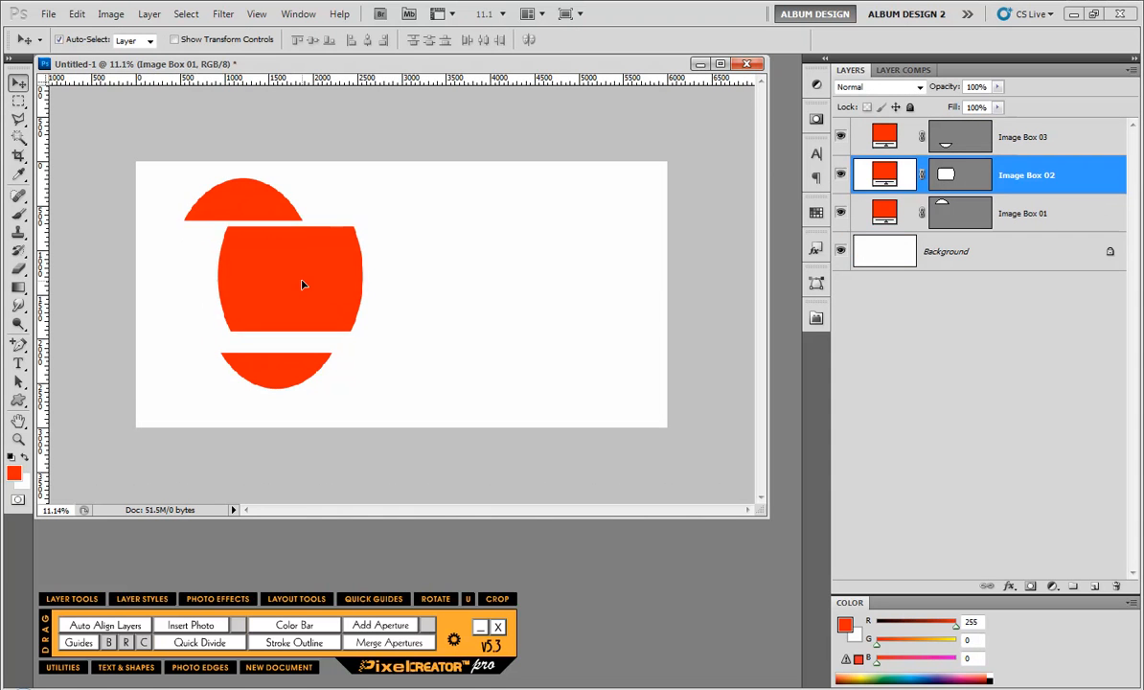
drag(289, 370, 253, 358)
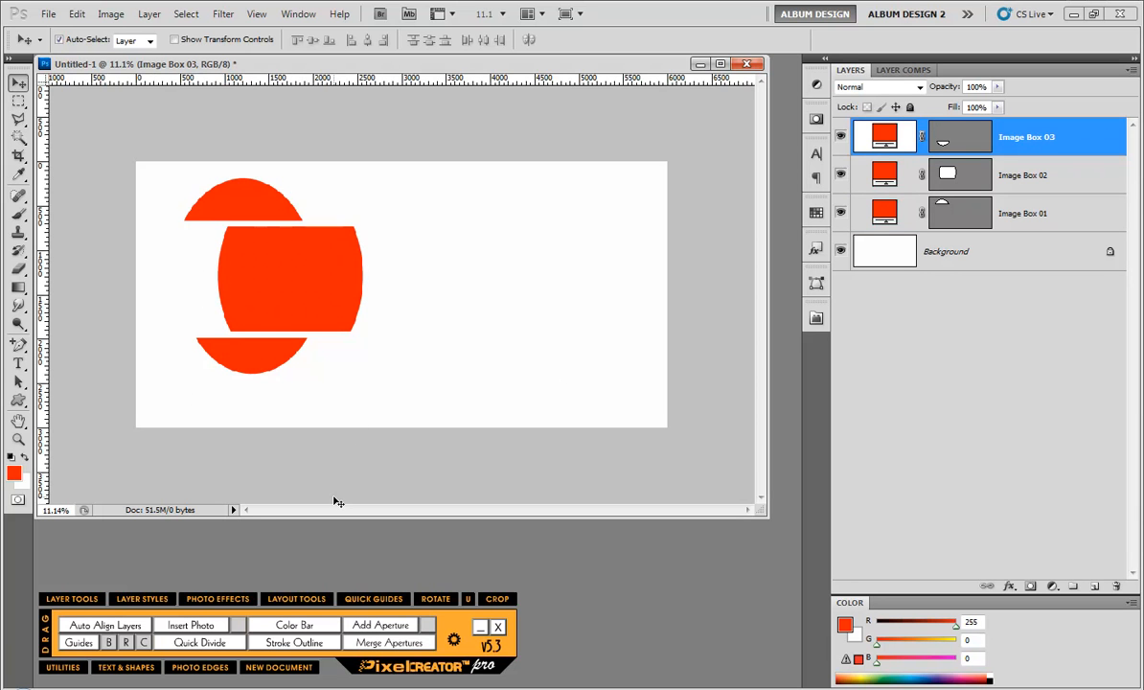
click(418, 372)
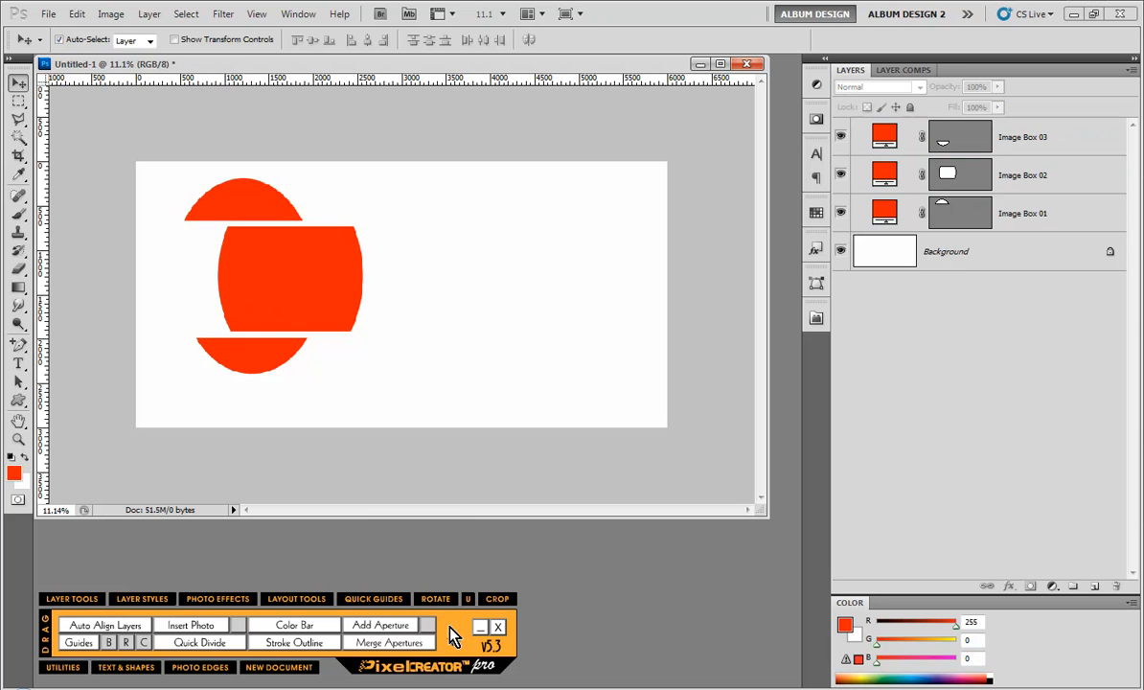